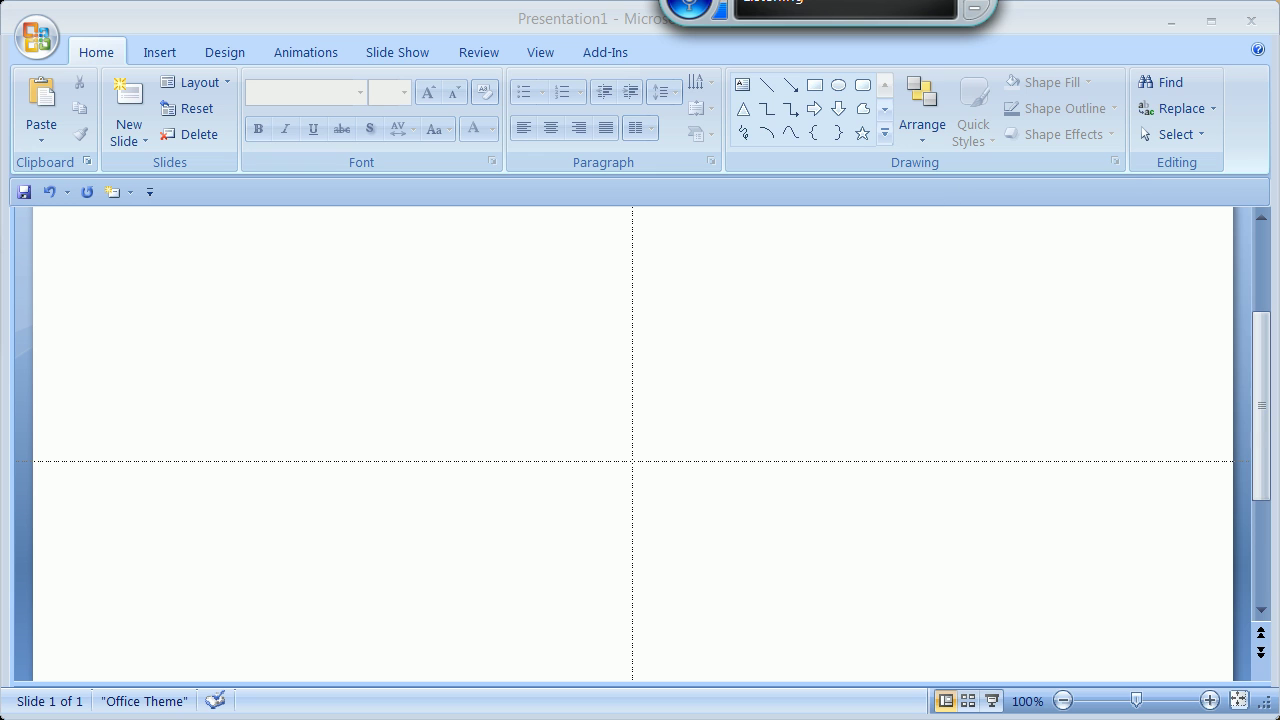
Step: Start inking with the red felt tip pen and handwrite "Concurrent" on the blank slide
left_click(980, 6)
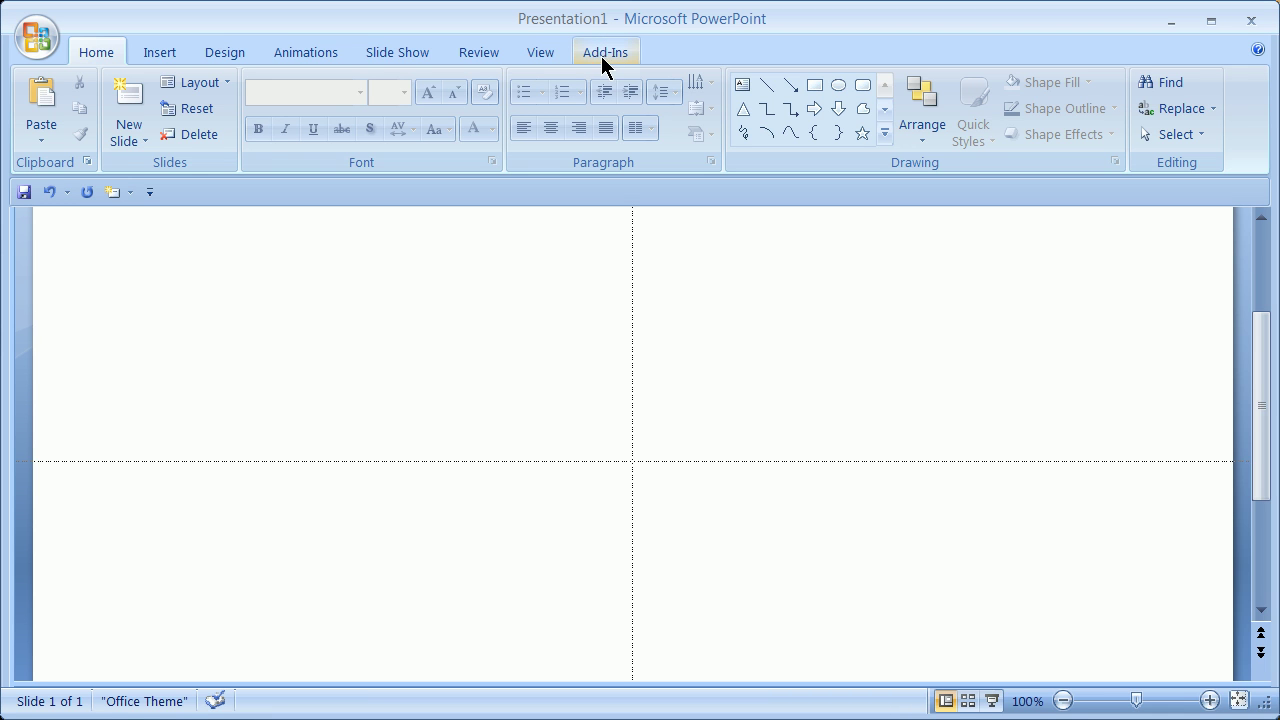
left_click(602, 58)
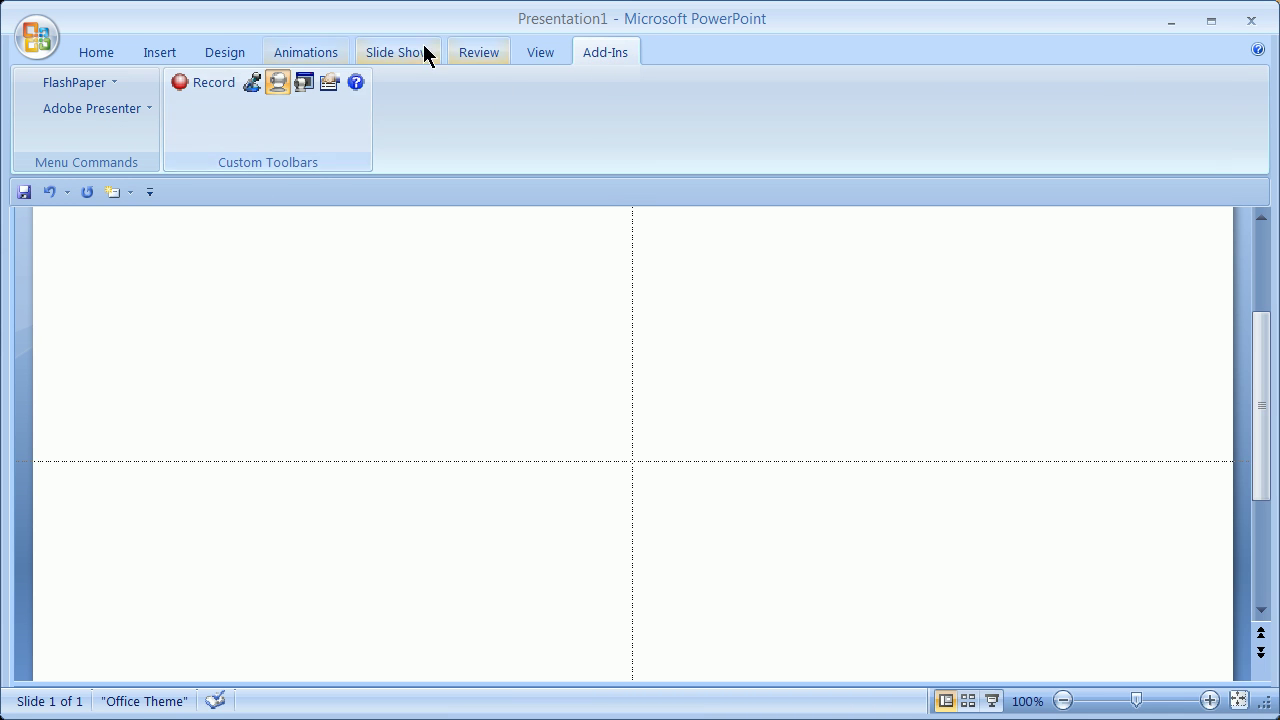
left_click(481, 55)
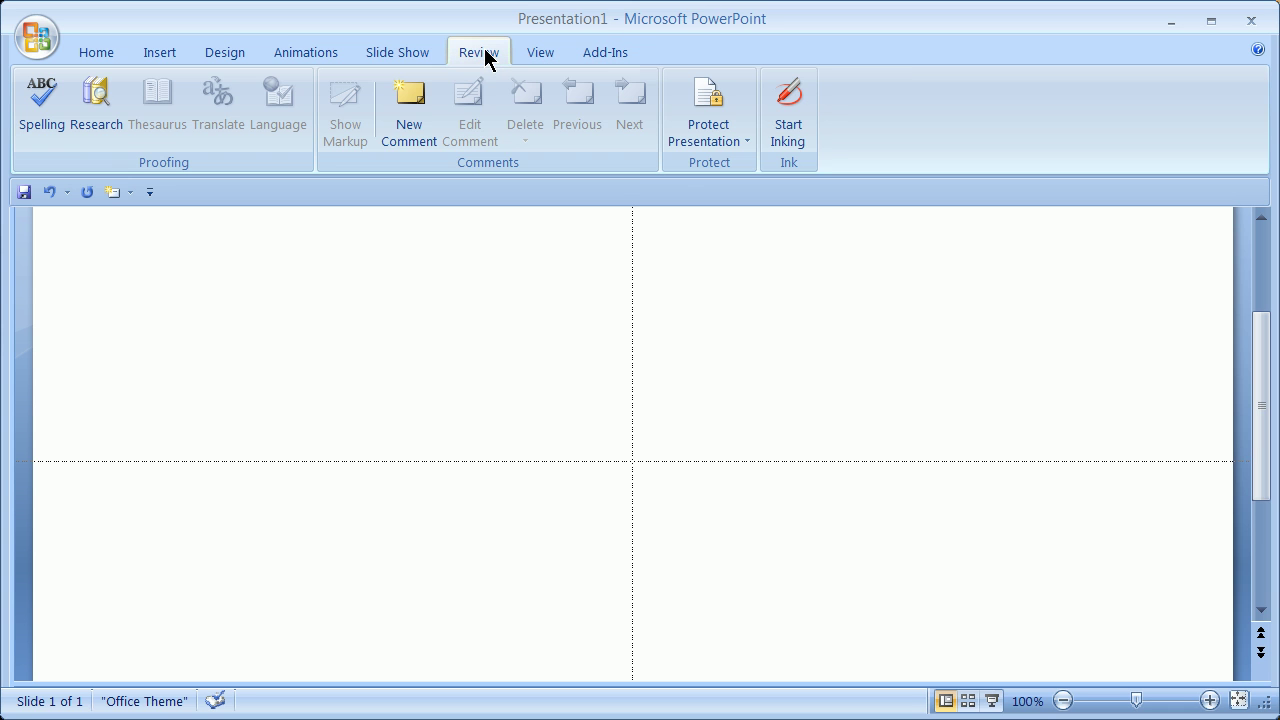
left_click(788, 105)
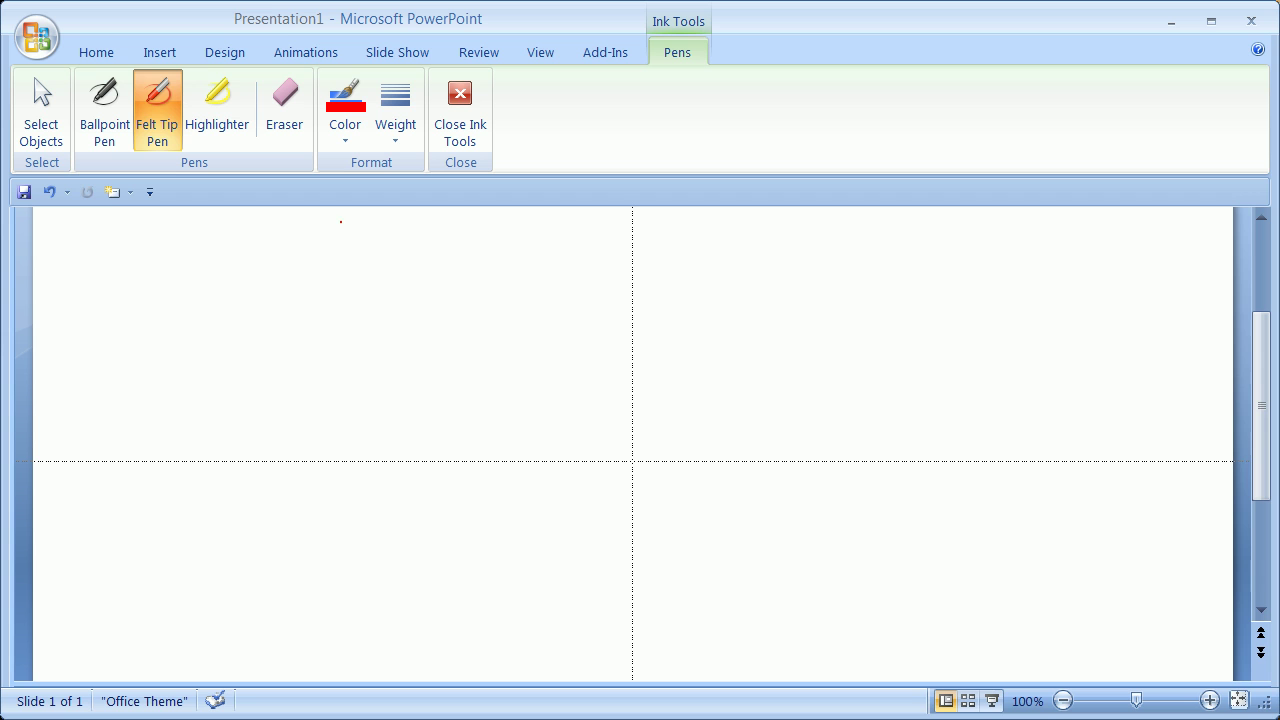
mouse_move(184, 212)
left_mouse_down()
mouse_move(170, 265)
mouse_move(186, 244)
mouse_move(218, 272)
mouse_move(300, 251)
mouse_move(328, 264)
mouse_move(340, 232)
left_mouse_up()
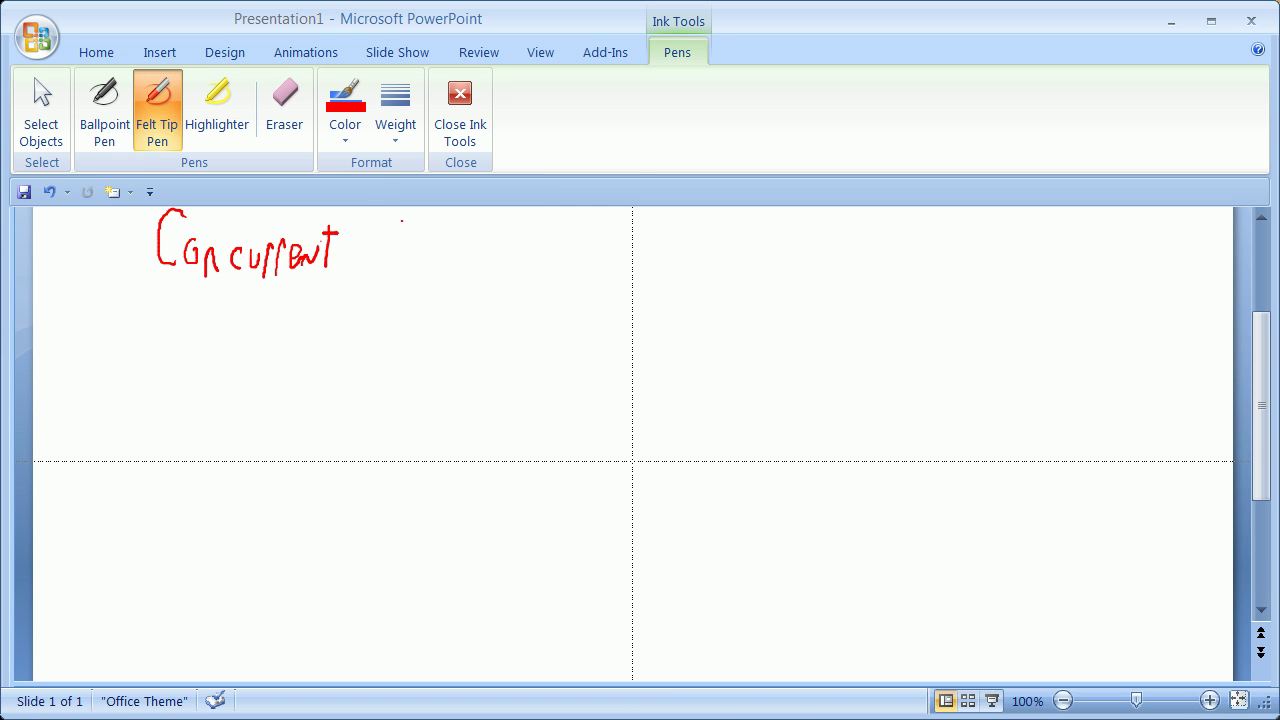
Step: Handwrite "tip to tail" beside and slightly below the word "Concurrent"
mouse_move(403, 253)
left_mouse_down()
mouse_move(402, 300)
mouse_move(416, 272)
mouse_move(418, 304)
left_mouse_up()
mouse_move(428, 288)
left_mouse_down()
mouse_move(428, 320)
mouse_move(433, 297)
left_mouse_up()
mouse_move(480, 256)
left_mouse_down()
mouse_move(478, 307)
mouse_move(486, 281)
left_mouse_up()
left_click_drag(491, 285, 530, 314)
mouse_move(525, 290)
left_mouse_down()
mouse_move(543, 286)
mouse_move(566, 313)
left_mouse_up()
left_click_drag(585, 262, 586, 316)
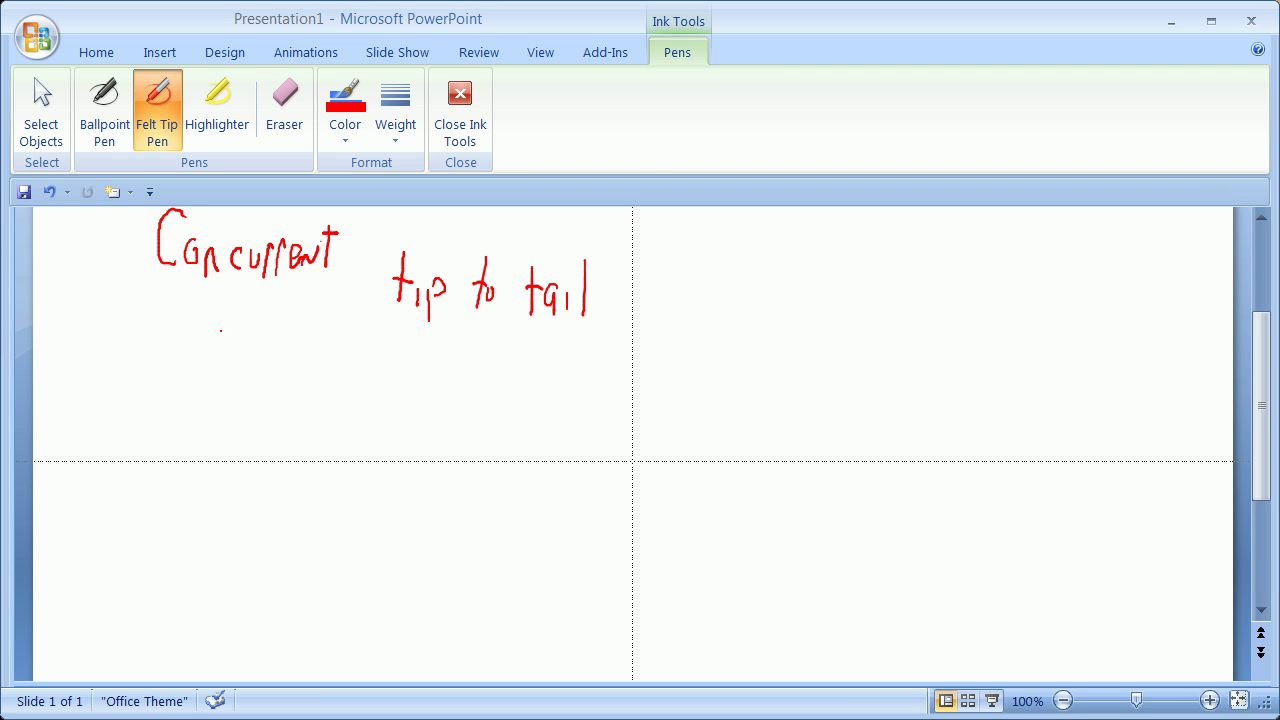
Step: Draw a long horizontal dividing line under the concurrent notes and handwrite "|| non current force" beneath it
left_click_drag(142, 342, 750, 374)
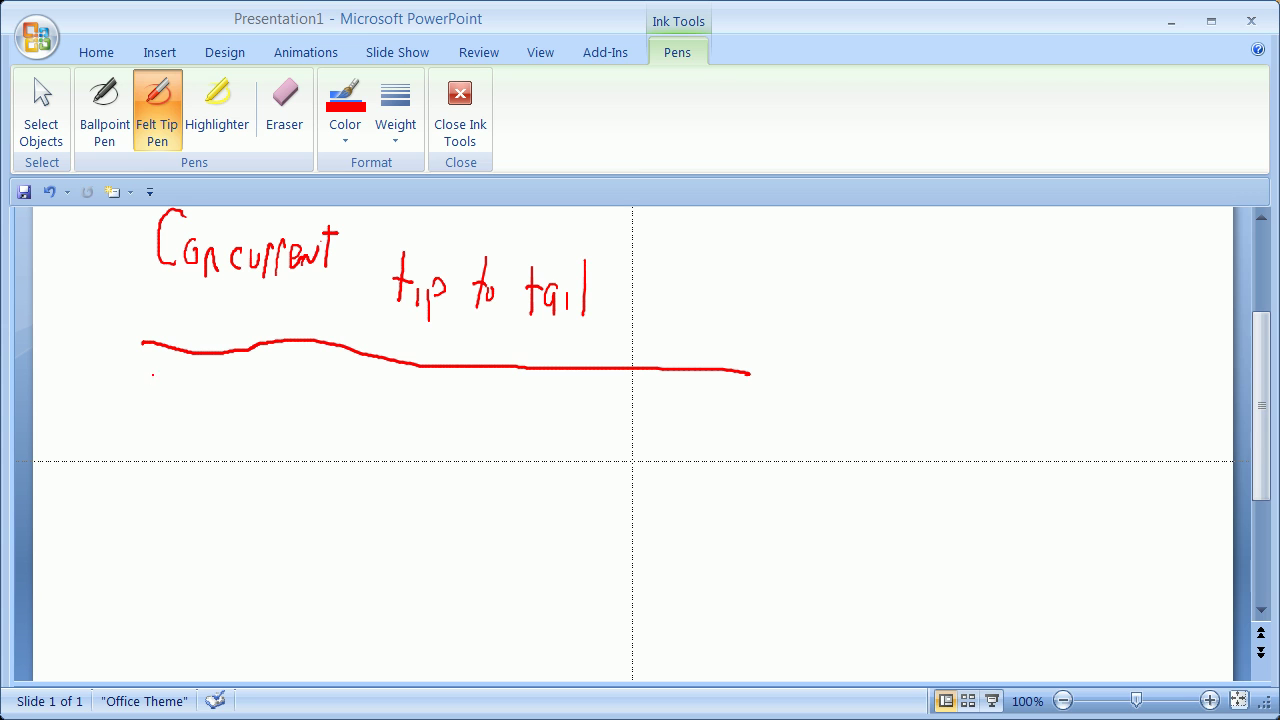
mouse_move(152, 375)
left_mouse_down()
mouse_move(153, 414)
mouse_move(212, 395)
mouse_move(217, 412)
mouse_move(320, 412)
mouse_move(345, 397)
mouse_move(380, 409)
left_mouse_up()
left_click_drag(387, 356, 388, 410)
mouse_move(378, 381)
left_mouse_down()
mouse_move(394, 378)
mouse_move(436, 432)
mouse_move(454, 408)
mouse_move(484, 408)
mouse_move(501, 430)
mouse_move(498, 412)
mouse_move(518, 430)
left_mouse_up()
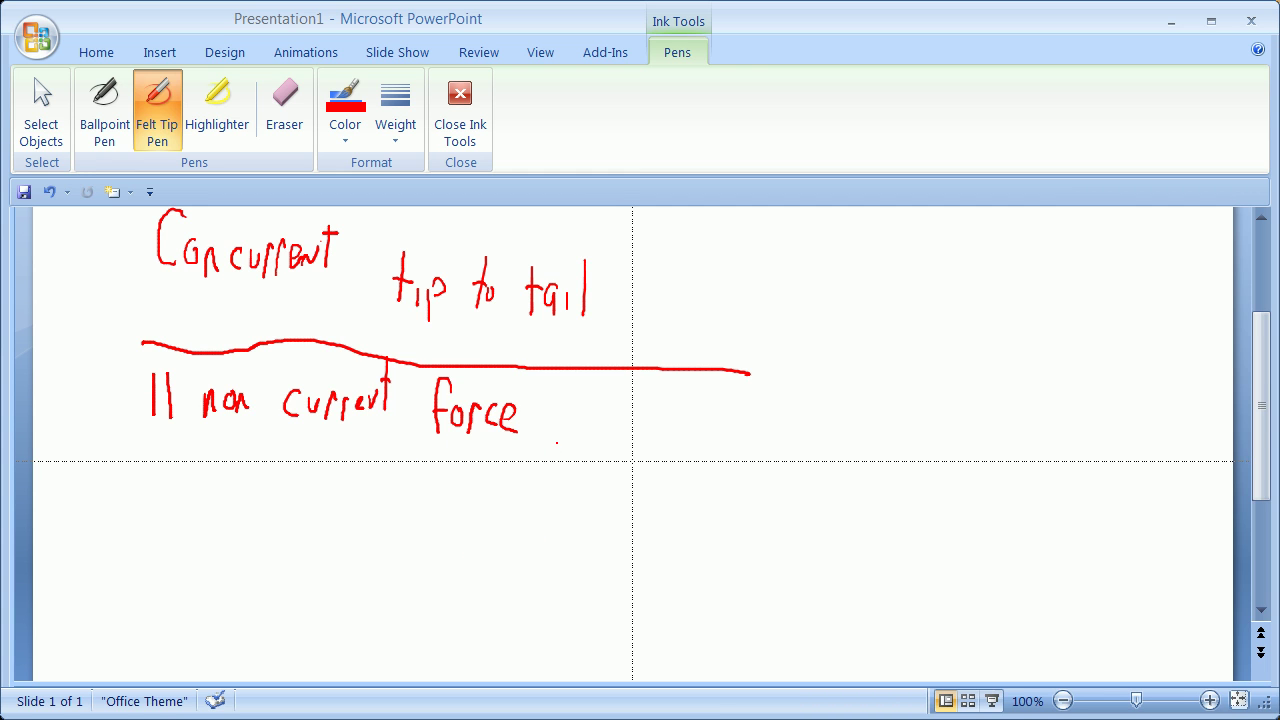
Step: Handwrite "tip to tail" under the word "force" in the parallel forces section
mouse_move(466, 447)
left_mouse_down()
mouse_move(465, 506)
mouse_move(487, 476)
left_mouse_up()
left_click_drag(492, 479, 501, 521)
left_click_drag(500, 472, 502, 498)
left_click_drag(556, 456, 553, 502)
mouse_move(543, 480)
left_mouse_down()
mouse_move(569, 474)
mouse_move(598, 502)
left_mouse_up()
mouse_move(590, 478)
left_mouse_down()
mouse_move(604, 474)
mouse_move(628, 502)
left_mouse_up()
left_click_drag(642, 448, 638, 502)
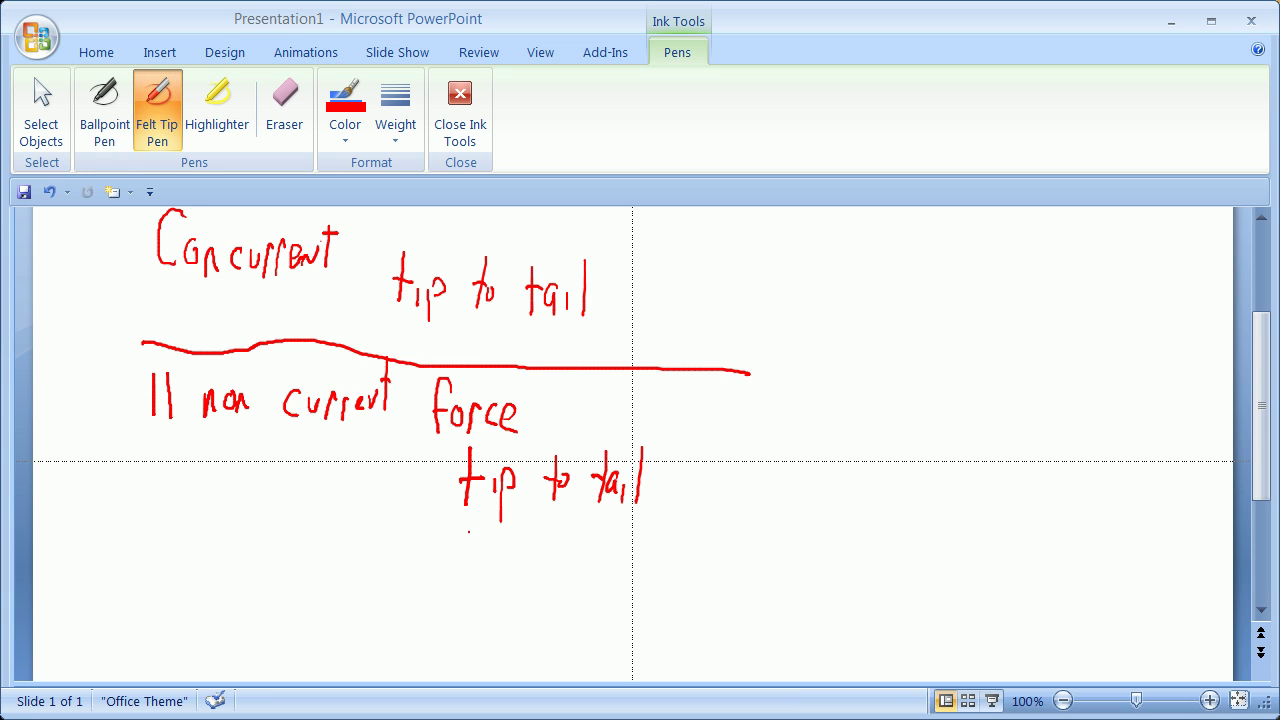
Step: Add the handwritten note "|| to the other lines" below the parallel section's "tip to tail"
left_click_drag(466, 521, 463, 568)
left_click_drag(484, 522, 486, 570)
mouse_move(533, 518)
left_mouse_down()
mouse_move(530, 566)
mouse_move(545, 538)
mouse_move(552, 550)
left_mouse_up()
mouse_move(600, 514)
left_mouse_down()
mouse_move(603, 568)
mouse_move(612, 538)
left_mouse_up()
mouse_move(612, 515)
left_mouse_down()
mouse_move(626, 566)
mouse_move(688, 534)
mouse_move(700, 562)
mouse_move(708, 534)
left_mouse_up()
mouse_move(718, 502)
left_mouse_down()
mouse_move(722, 562)
mouse_move(755, 540)
mouse_move(852, 560)
left_mouse_up()
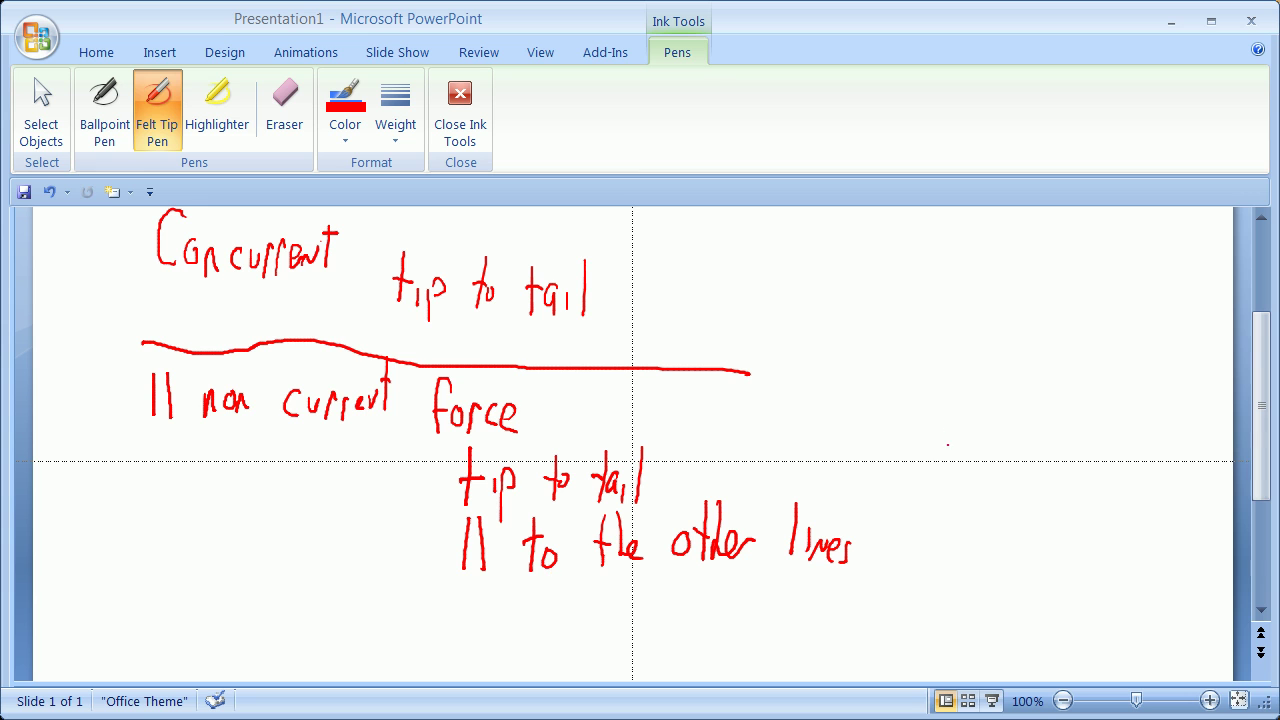
Step: Sketch two parallel downward arrows on a baseline, with a longer resultant arrow carrying two tick marks between them
left_click_drag(935, 392, 936, 478)
mouse_move(944, 458)
left_mouse_down()
mouse_move(934, 476)
mouse_move(927, 462)
left_mouse_up()
mouse_move(1057, 325)
left_mouse_down()
mouse_move(1056, 464)
mouse_move(1046, 450)
left_mouse_up()
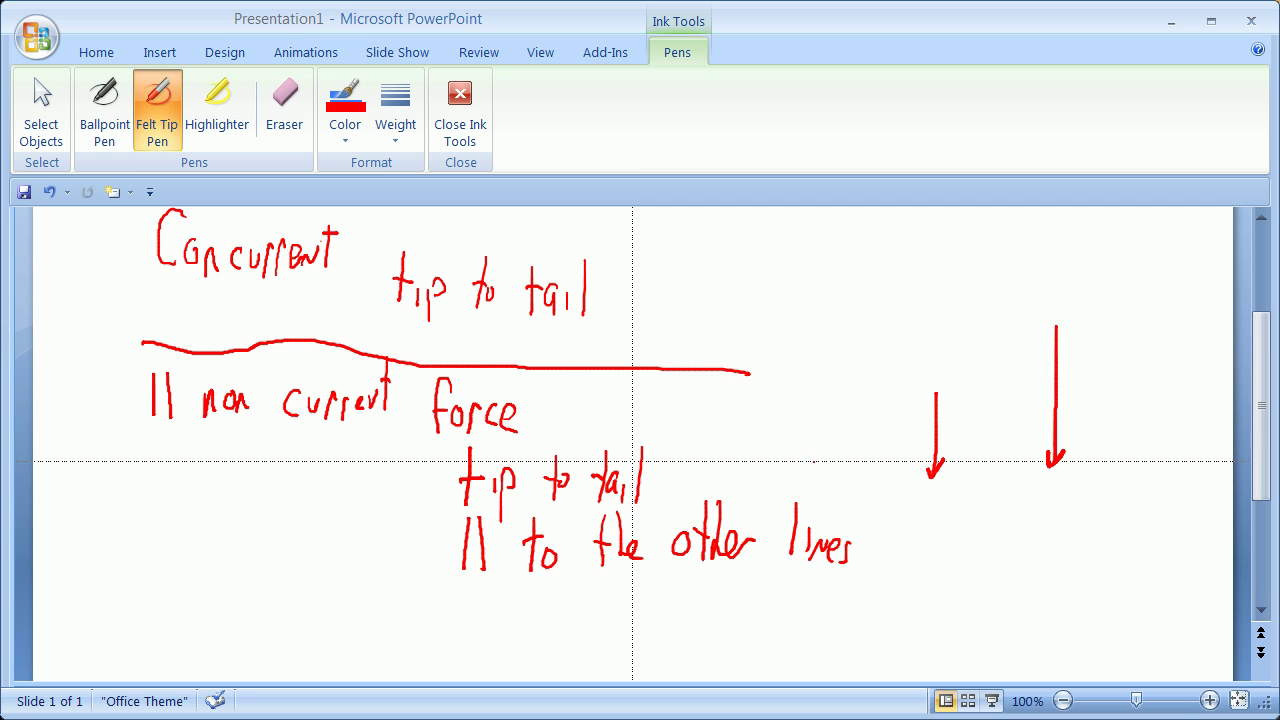
left_click_drag(814, 465, 1196, 483)
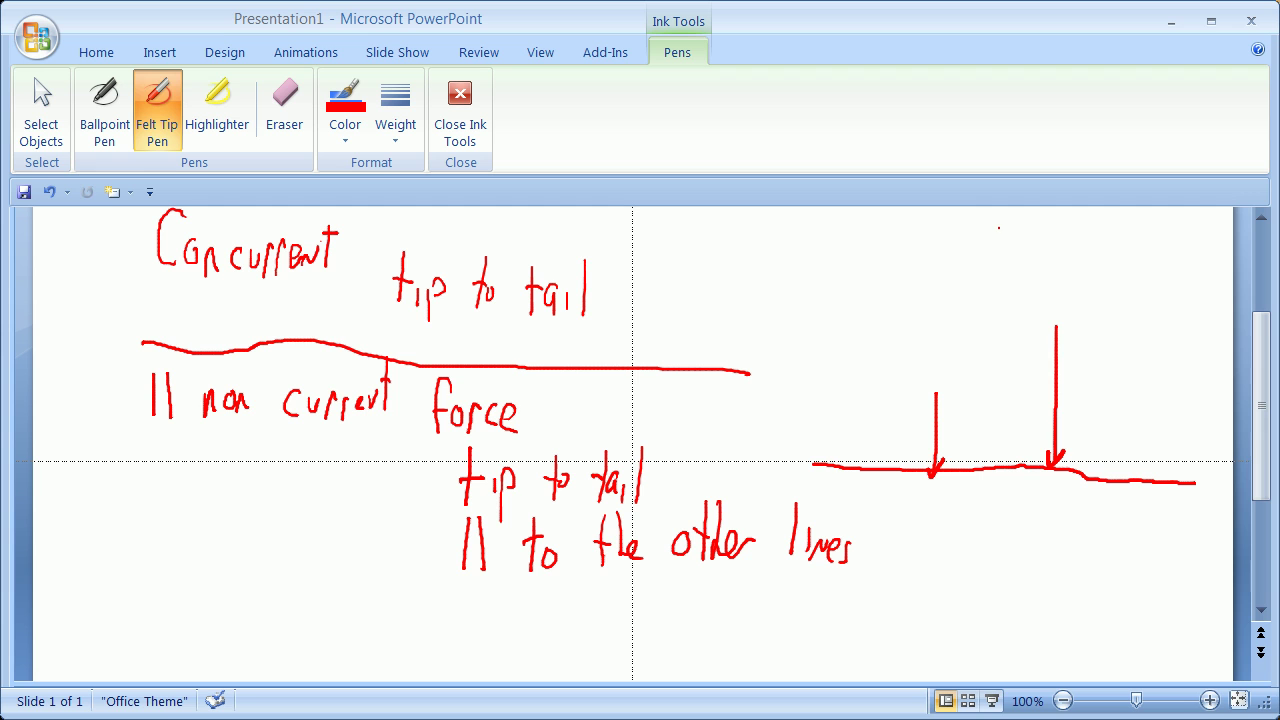
left_click_drag(1002, 228, 992, 465)
mouse_move(996, 362)
left_mouse_down()
mouse_move(1010, 351)
mouse_move(1014, 372)
left_mouse_up()
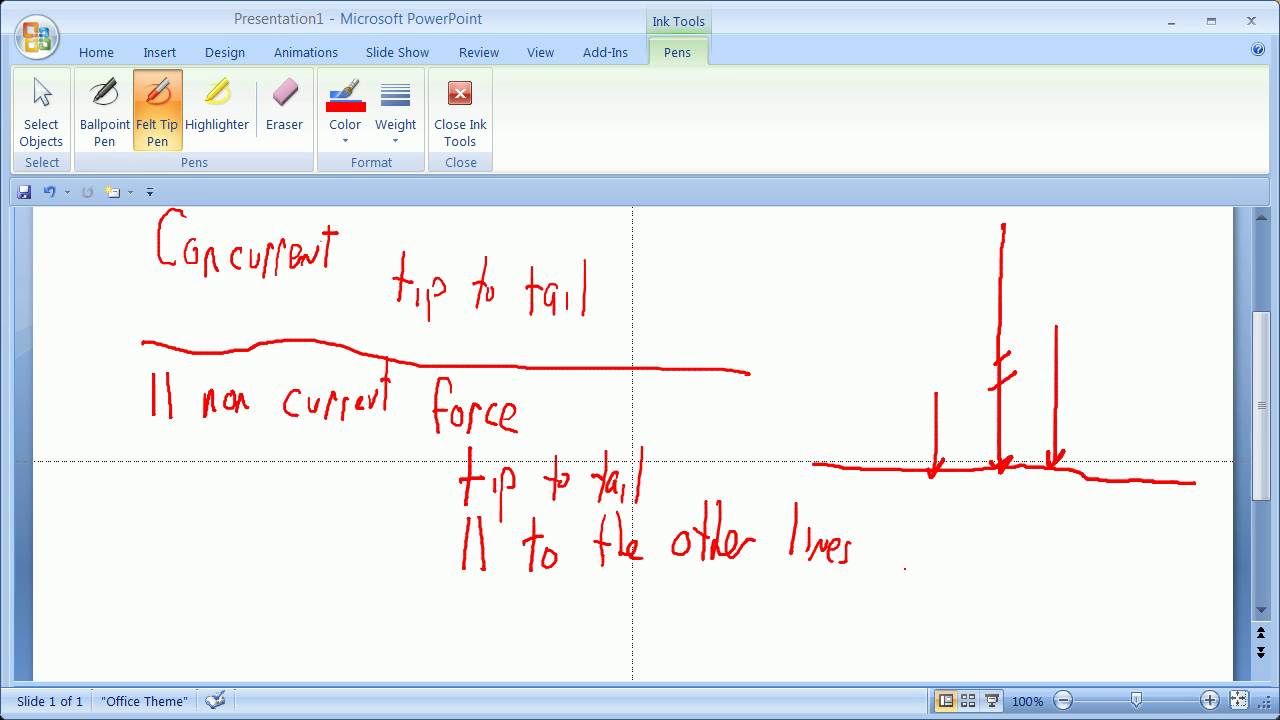
Step: Sketch a second, smaller diagram below with a baseline, two downward arrows and a longer double-ticked resultant between them
mouse_move(889, 574)
left_mouse_down()
mouse_move(1100, 598)
mouse_move(1158, 583)
left_mouse_up()
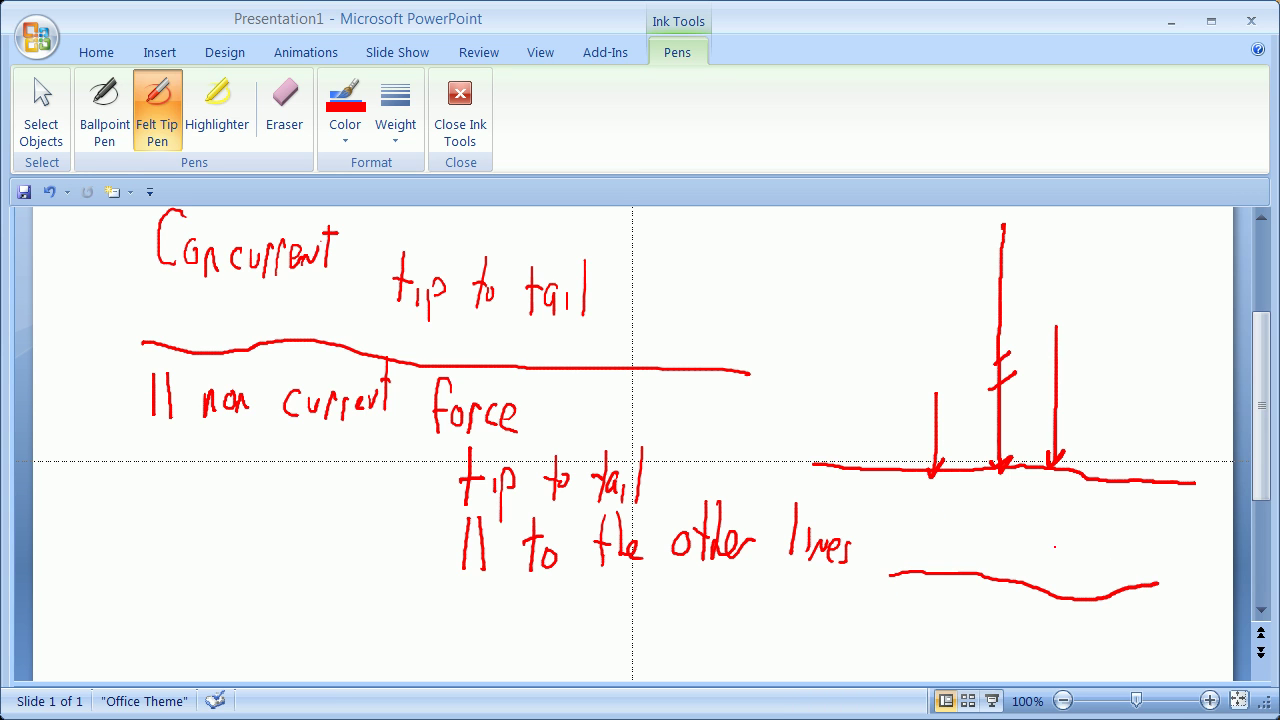
left_click_drag(974, 509, 980, 561)
mouse_move(1057, 512)
left_mouse_down()
mouse_move(1058, 578)
mouse_move(1044, 568)
left_mouse_up()
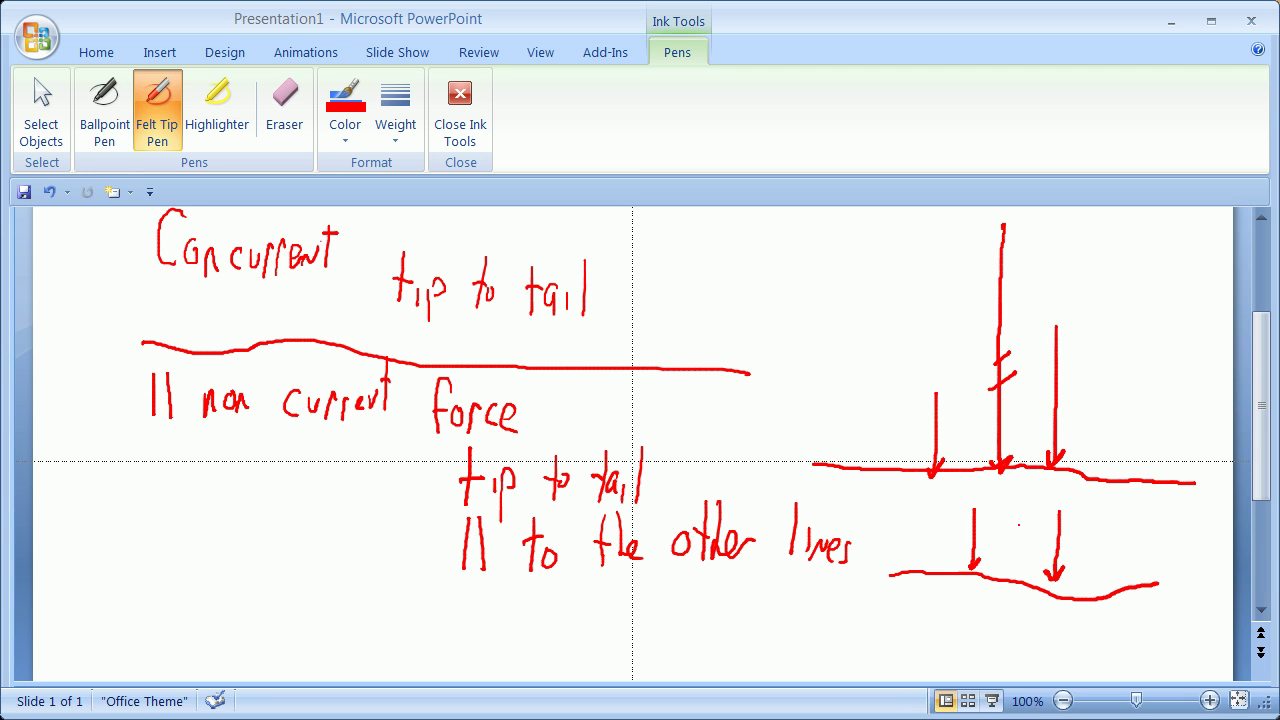
left_click_drag(1022, 401, 1016, 567)
left_click_drag(1008, 506, 1032, 490)
left_click_drag(1008, 524, 1034, 504)
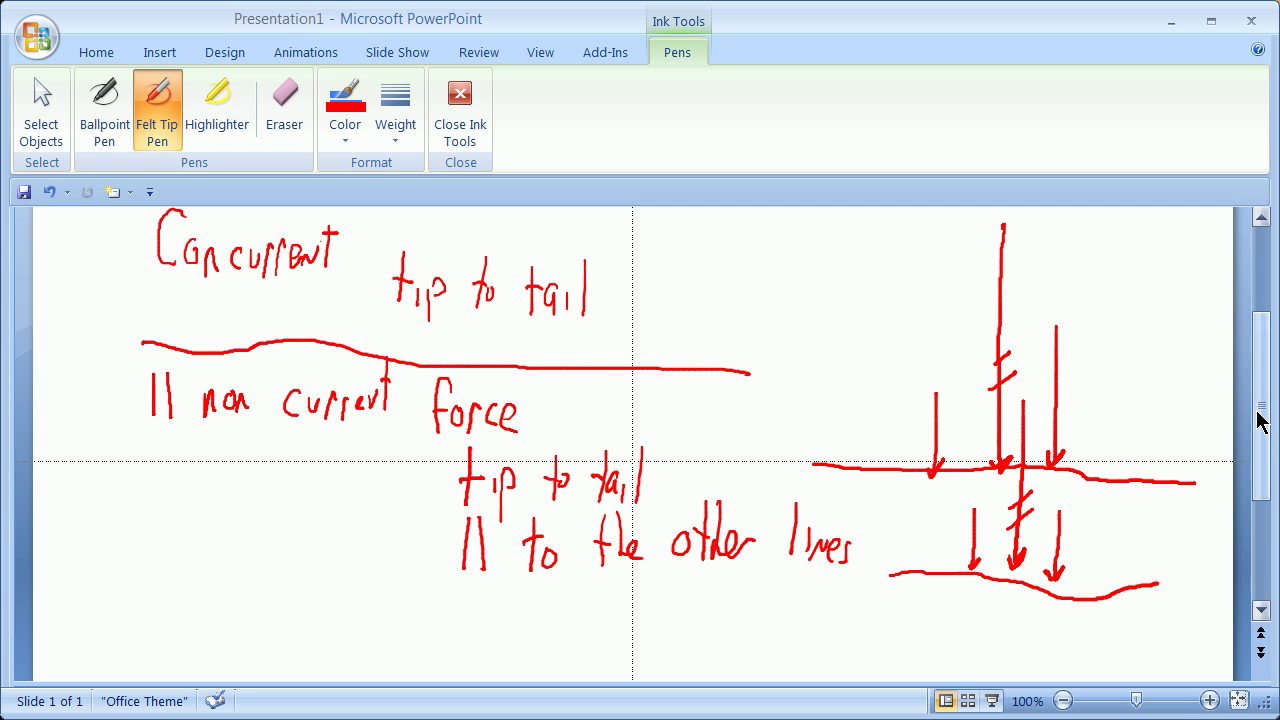
Step: In the blank area below the parallel notes, handwrite "non" with the heading "coplanar" above it
left_click_drag(1258, 408, 1258, 485)
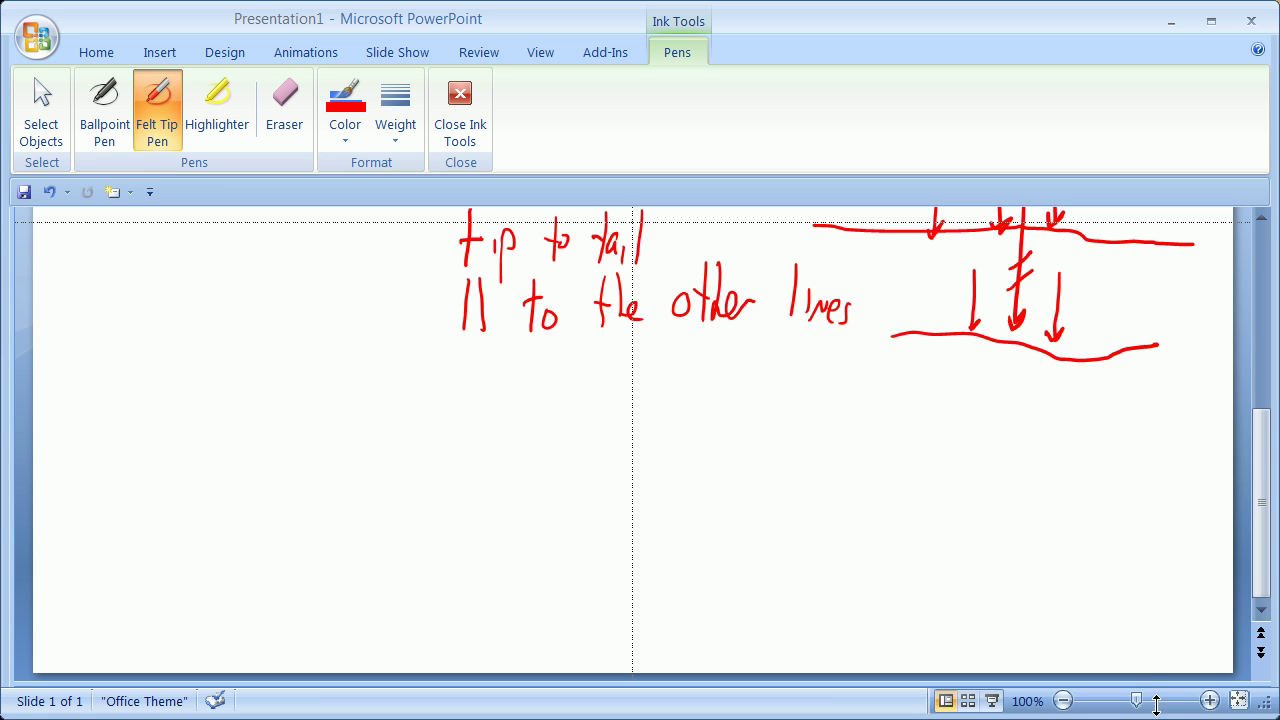
left_click_drag(1260, 580, 1278, 400)
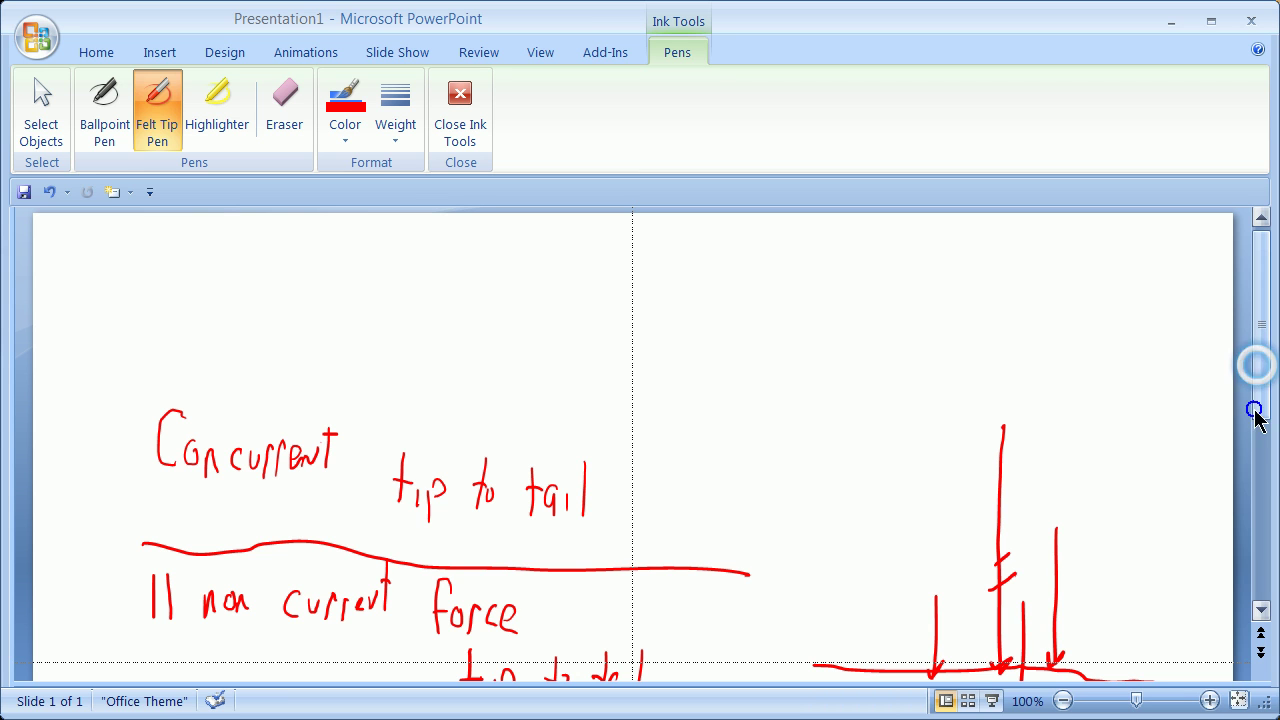
left_click_drag(1262, 375, 1262, 557)
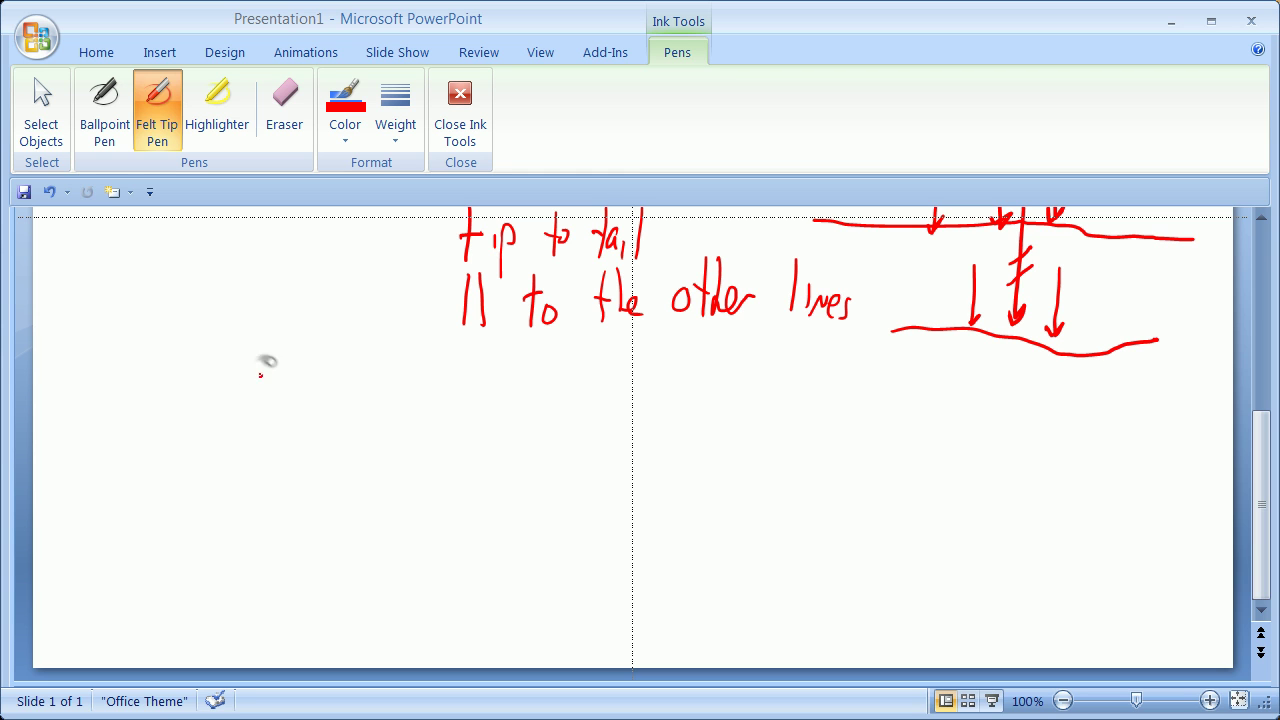
mouse_move(259, 372)
left_mouse_down()
mouse_move(260, 399)
mouse_move(304, 378)
mouse_move(314, 399)
left_mouse_up()
left_click_drag(314, 386, 337, 398)
mouse_move(148, 326)
left_mouse_down()
mouse_move(165, 346)
mouse_move(188, 336)
left_mouse_up()
left_click_drag(196, 330, 199, 380)
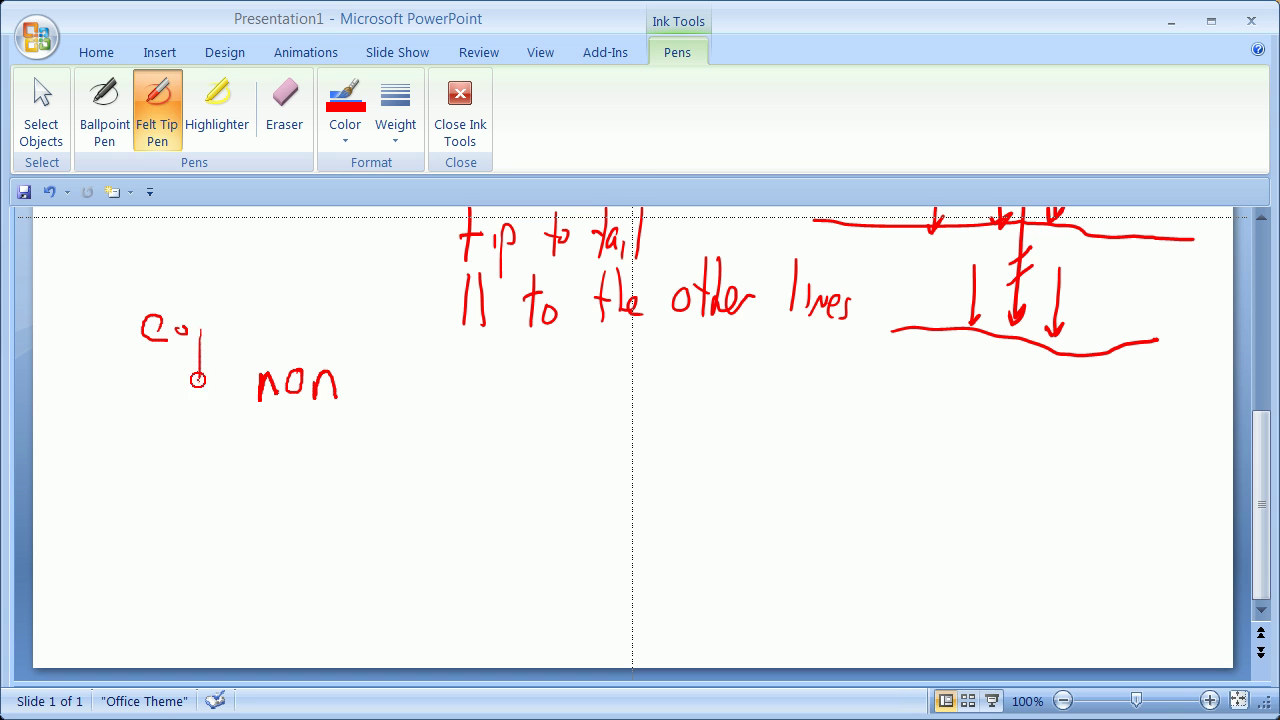
left_click_drag(216, 282, 214, 340)
mouse_move(220, 318)
left_mouse_down()
mouse_move(226, 342)
mouse_move(246, 327)
mouse_move(256, 344)
mouse_move(274, 318)
left_mouse_up()
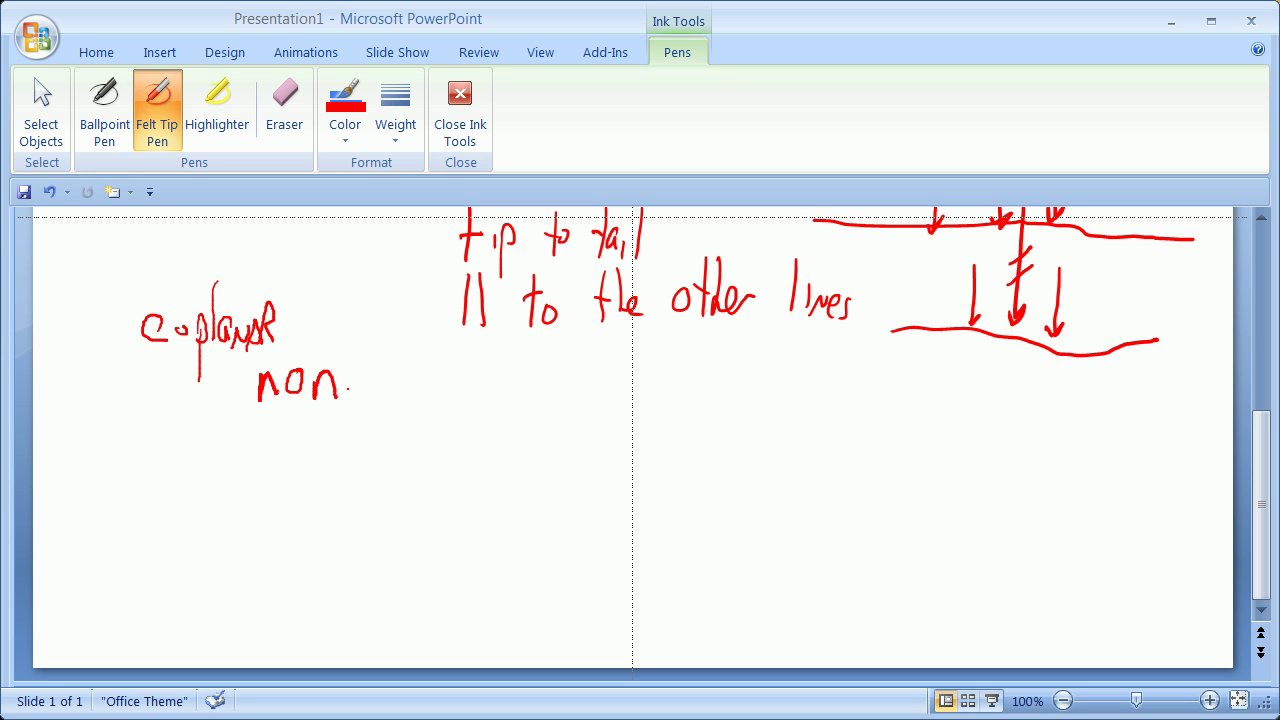
Step: Complete the handwritten line under "coplanar" as "non-|| non concurrent forces"
left_click_drag(348, 388, 398, 401)
mouse_move(420, 346)
left_mouse_down()
mouse_move(421, 400)
mouse_move(497, 368)
mouse_move(533, 400)
left_mouse_up()
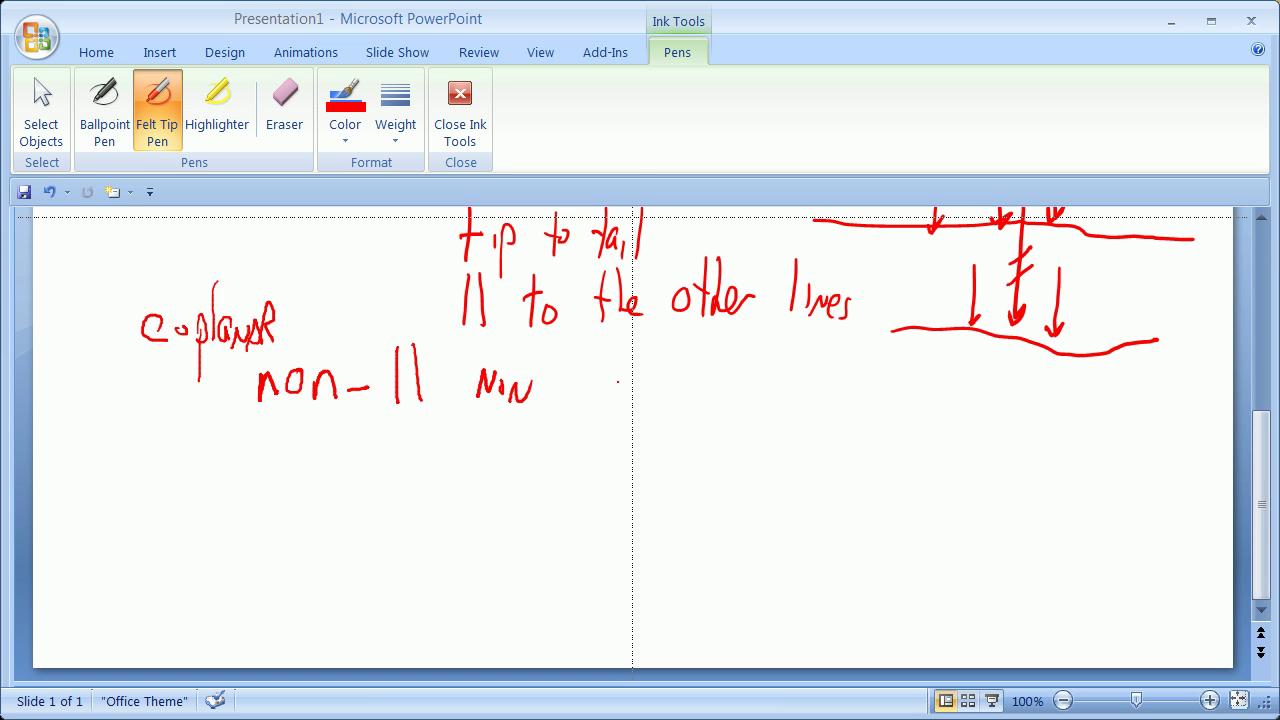
mouse_move(618, 381)
left_mouse_down()
mouse_move(609, 394)
mouse_move(631, 403)
mouse_move(750, 410)
left_mouse_up()
mouse_move(816, 362)
left_mouse_down()
mouse_move(790, 430)
mouse_move(845, 412)
mouse_move(878, 442)
left_mouse_up()
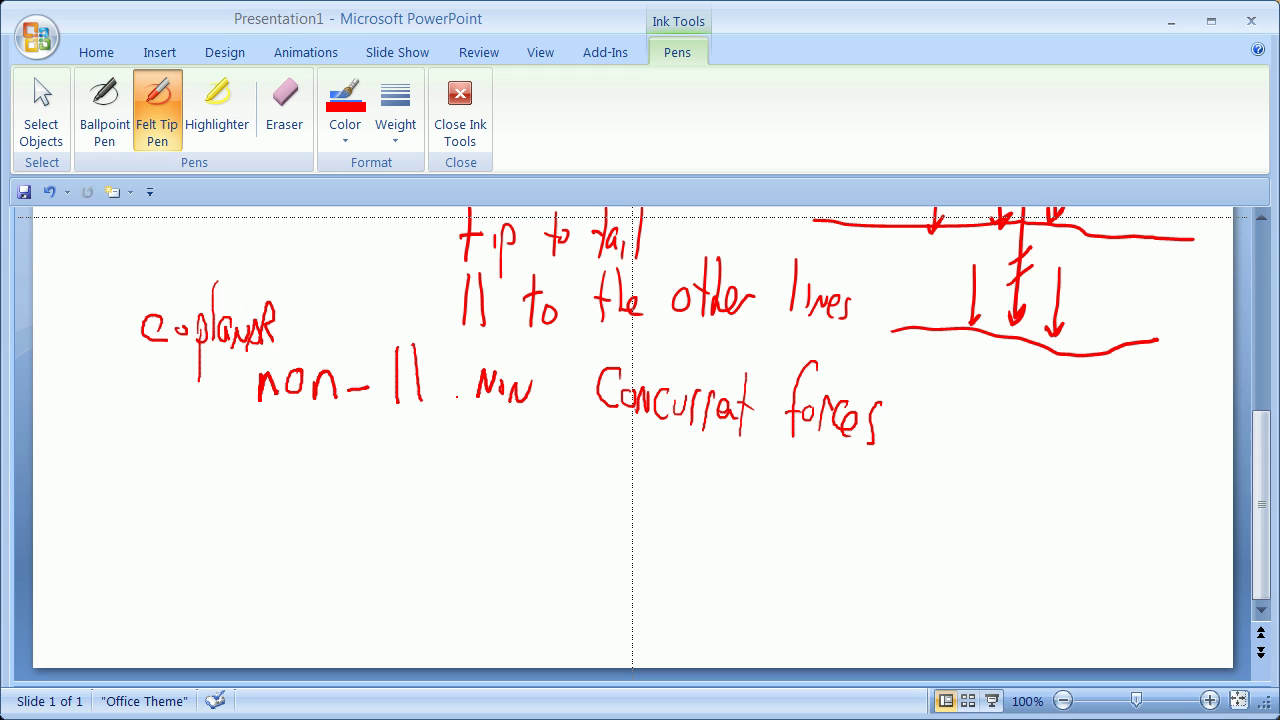
Step: Draw two converging downward arrows under "non-||" and write a circled "3" beside them
mouse_move(385, 418)
left_mouse_down()
mouse_move(400, 435)
mouse_move(386, 457)
left_mouse_up()
left_click_drag(258, 424, 277, 500)
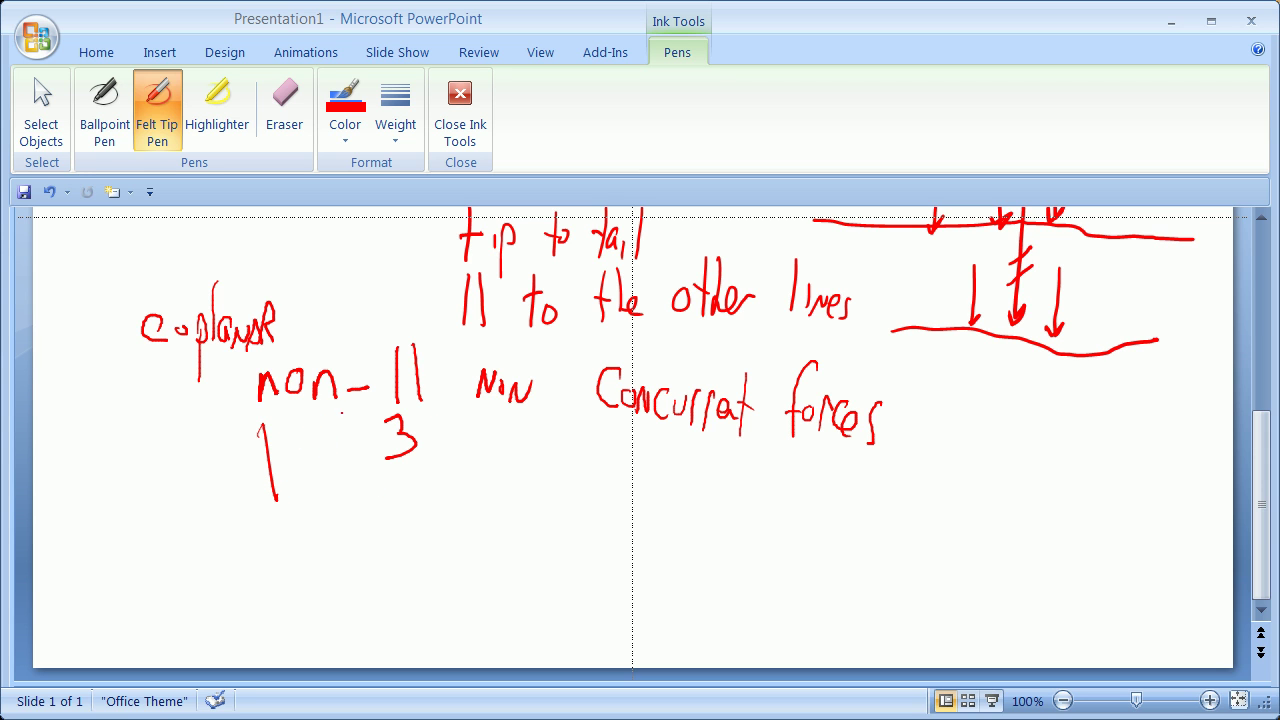
mouse_move(344, 408)
left_mouse_down()
mouse_move(322, 490)
mouse_move(290, 484)
mouse_move(268, 508)
mouse_move(306, 567)
left_mouse_up()
left_click_drag(300, 541, 323, 539)
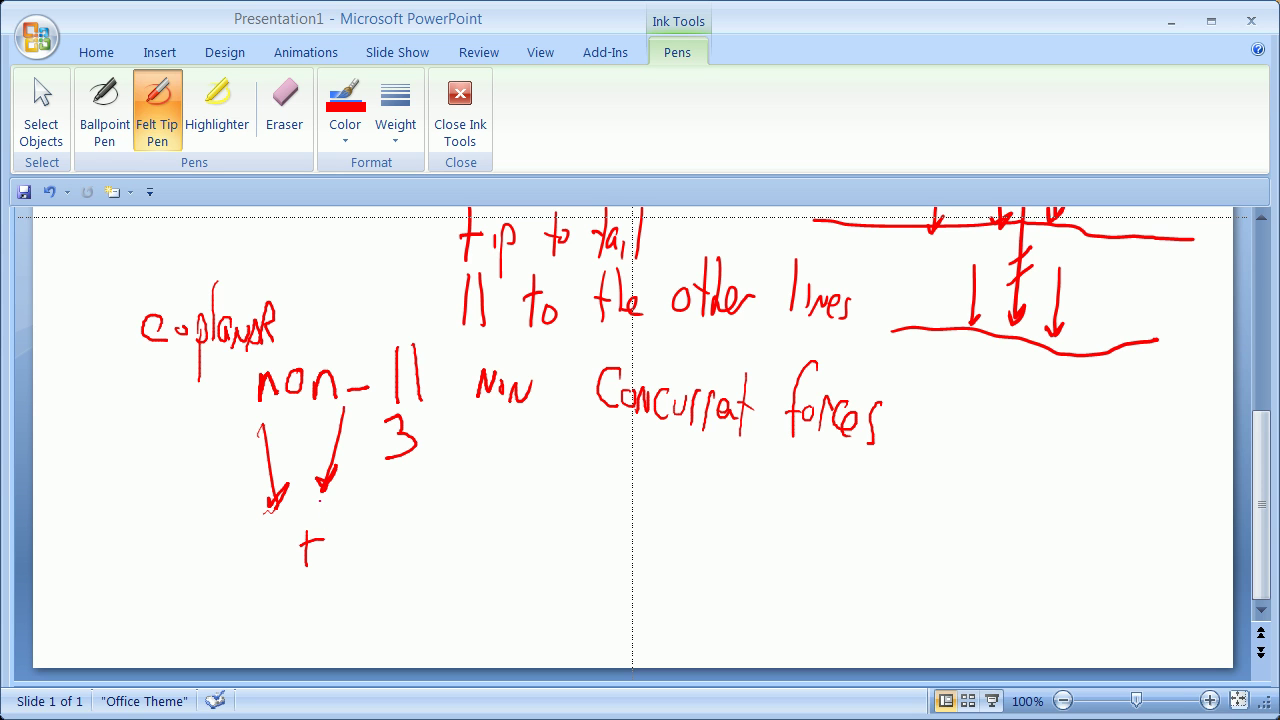
mouse_move(398, 396)
left_mouse_down()
mouse_move(372, 470)
mouse_move(416, 440)
mouse_move(404, 396)
left_mouse_up()
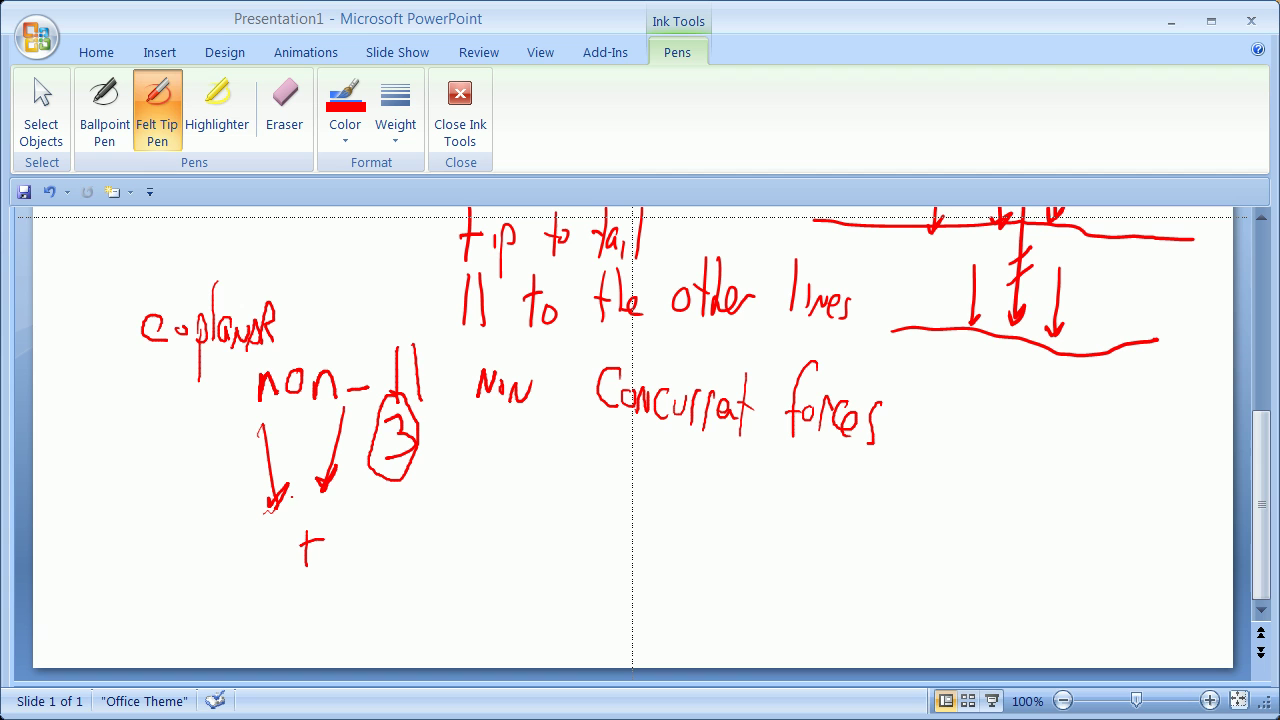
Step: Extend both converging arrows to a common point and draw a third slanted arrow whose line meets them there
left_click_drag(322, 476, 306, 578)
left_click_drag(268, 506, 309, 576)
mouse_move(150, 490)
left_mouse_down()
mouse_move(232, 544)
mouse_move(210, 538)
mouse_move(208, 521)
left_mouse_up()
mouse_move(313, 555)
left_mouse_down()
mouse_move(287, 572)
mouse_move(314, 584)
left_mouse_up()
key("ctrl+z")
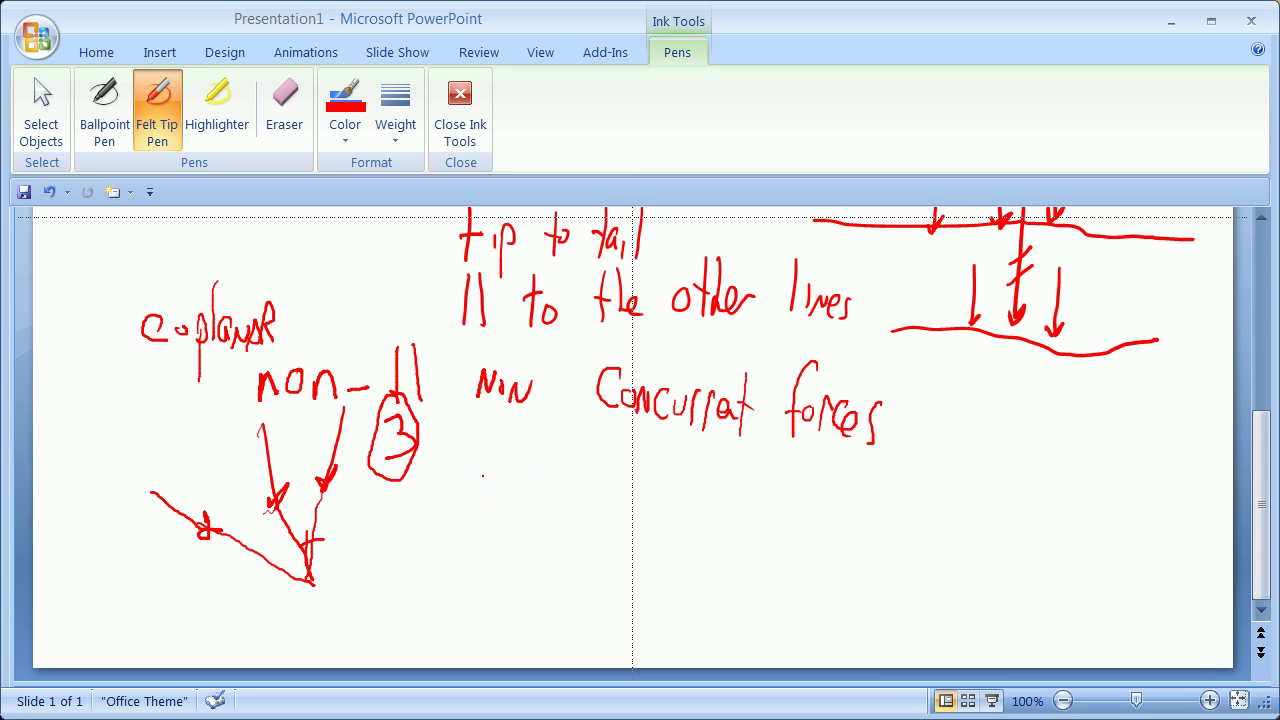
Step: Handwrite "tip to tail" below "non concurrent forces"
left_click_drag(494, 452, 495, 528)
mouse_move(476, 481)
left_mouse_down()
mouse_move(518, 478)
mouse_move(532, 538)
left_mouse_up()
left_click_drag(531, 486, 538, 508)
mouse_move(600, 458)
left_mouse_down()
mouse_move(601, 518)
mouse_move(608, 492)
left_mouse_up()
left_click_drag(612, 470, 604, 500)
left_click_drag(686, 444, 687, 510)
left_click_drag(670, 480, 727, 503)
left_click_drag(740, 432, 742, 512)
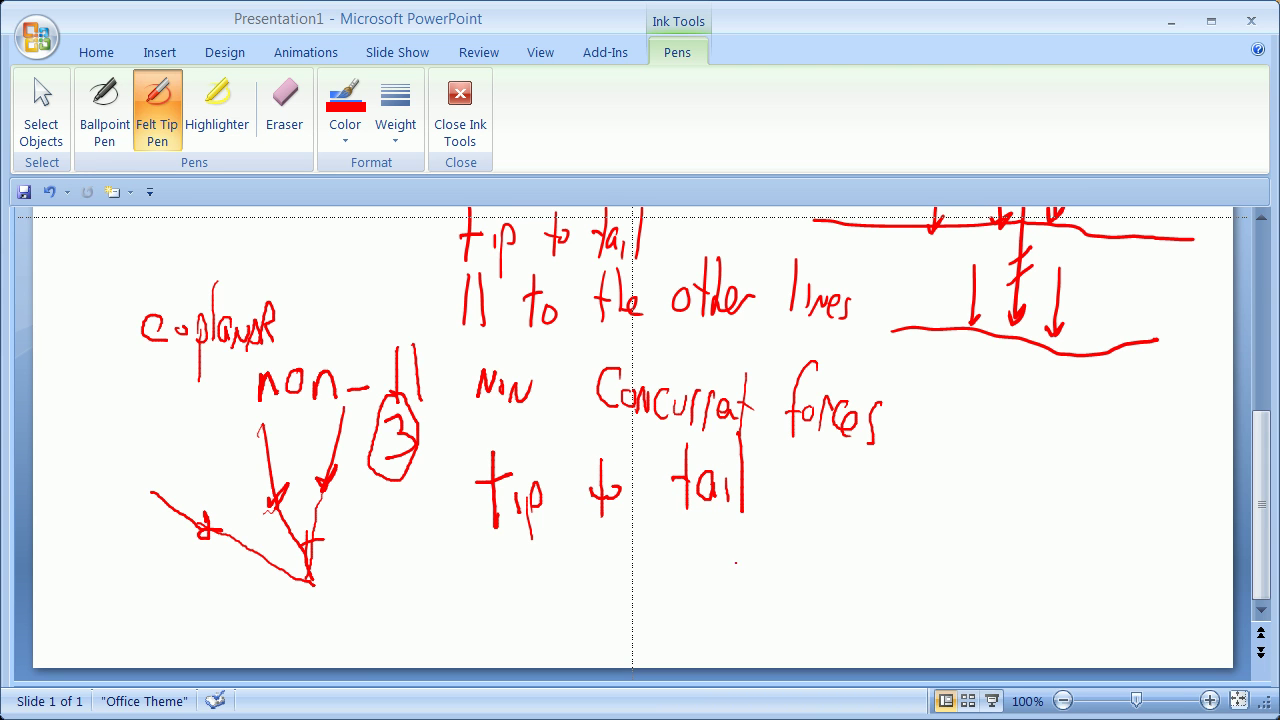
Step: Touch up the "o" in "to" and handwrite "line of action" below "tip to tail"
mouse_move(614, 482)
left_mouse_down()
mouse_move(606, 491)
mouse_move(620, 490)
left_mouse_up()
mouse_move(462, 535)
left_mouse_down()
mouse_move(459, 605)
mouse_move(485, 612)
left_mouse_up()
mouse_move(489, 592)
left_mouse_down()
mouse_move(500, 570)
mouse_move(507, 585)
left_mouse_up()
left_click_drag(509, 577, 564, 578)
left_click_drag(598, 523, 592, 601)
left_click_drag(578, 567, 684, 578)
mouse_move(705, 520)
left_mouse_down()
mouse_move(708, 580)
mouse_move(714, 544)
left_mouse_up()
mouse_move(726, 550)
left_mouse_down()
mouse_move(727, 576)
mouse_move(740, 558)
mouse_move(762, 566)
left_mouse_up()
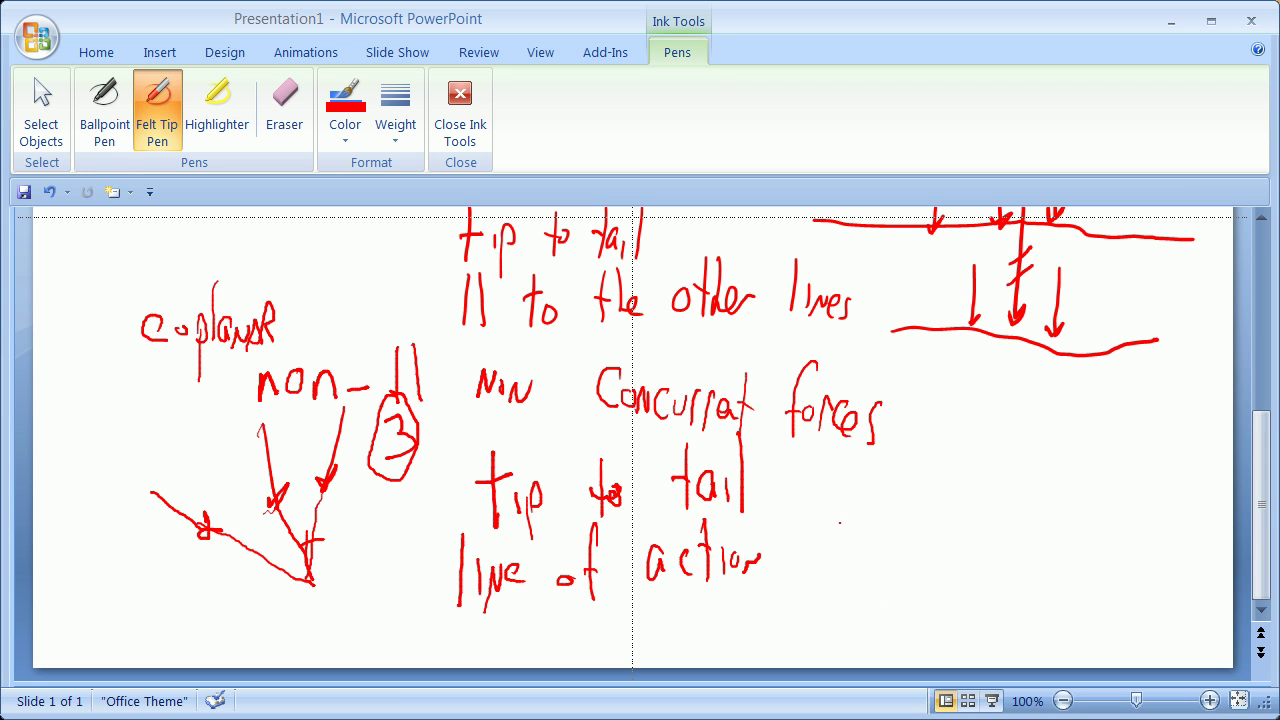
Step: Continue the "line of action" note with the handwritten words "that causes an"
left_click_drag(843, 527, 842, 599)
left_click_drag(826, 572, 855, 578)
left_click_drag(866, 525, 878, 588)
left_click_drag(897, 564, 898, 582)
left_click_drag(907, 525, 909, 597)
mouse_move(966, 552)
left_mouse_down()
mouse_move(962, 586)
mouse_move(1016, 580)
left_mouse_up()
mouse_move(1036, 570)
left_mouse_down()
mouse_move(1044, 586)
mouse_move(1083, 576)
left_mouse_up()
mouse_move(1086, 578)
left_mouse_down()
mouse_move(1094, 566)
mouse_move(1103, 576)
left_mouse_up()
Step: Finish the line of action note by handwriting "equal moment" on the line below
left_click_drag(484, 630, 490, 648)
left_click_drag(514, 620, 512, 658)
left_click_drag(522, 622, 554, 634)
left_click_drag(564, 604, 566, 644)
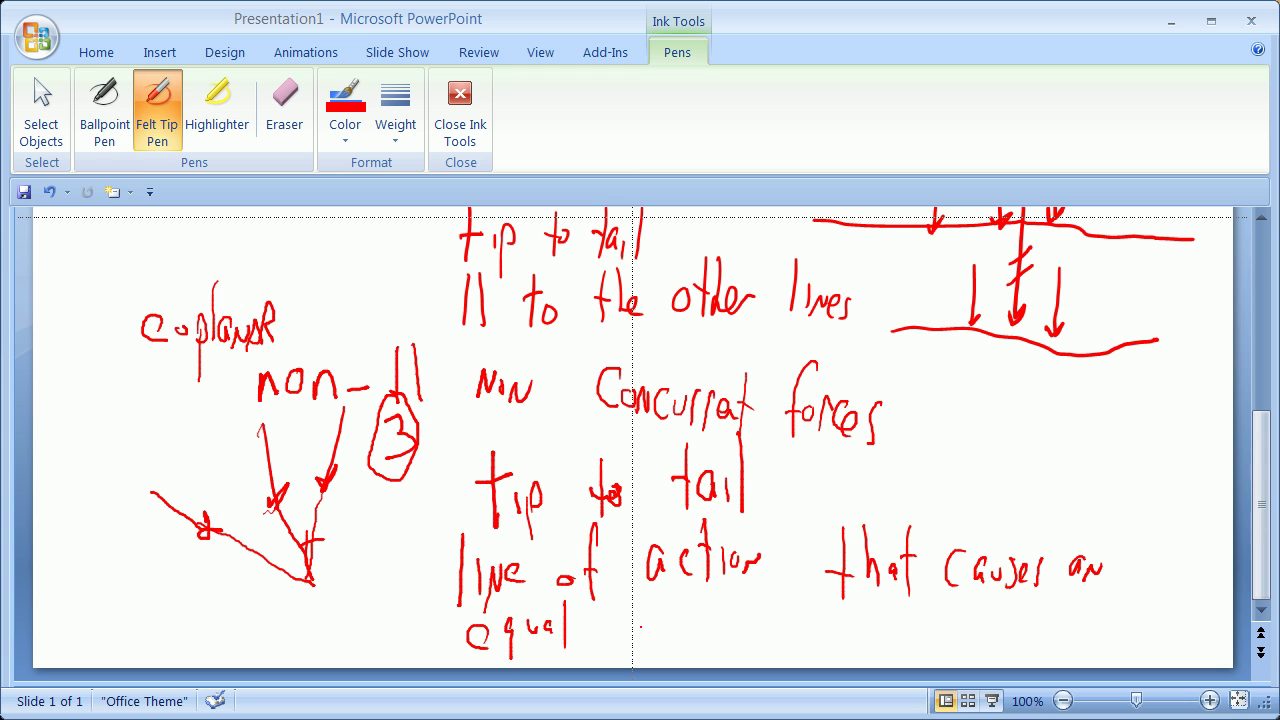
left_click_drag(646, 656, 742, 636)
mouse_move(750, 582)
left_mouse_down()
mouse_move(752, 646)
mouse_move(772, 602)
left_mouse_up()
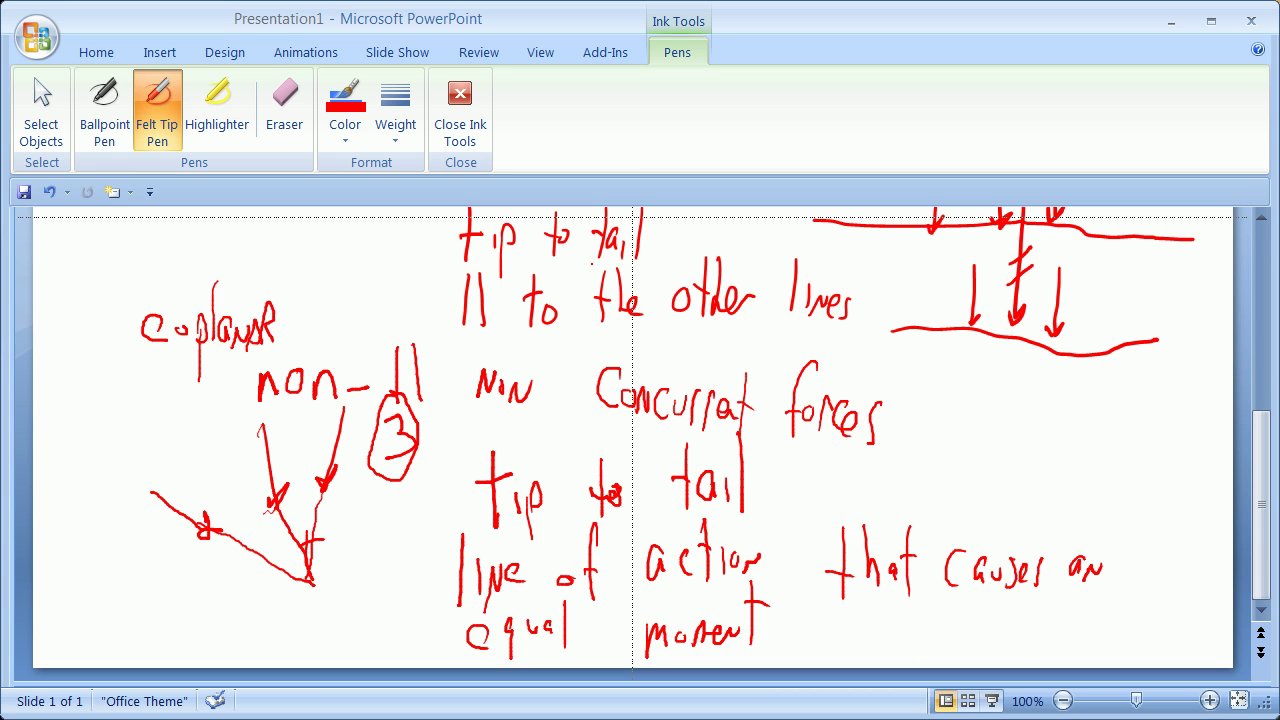
Step: Return to the beginning of the handwritten notes and open the handwriting input panel
left_click_drag(990, 458, 942, 600)
left_click_drag(1264, 468, 1260, 370)
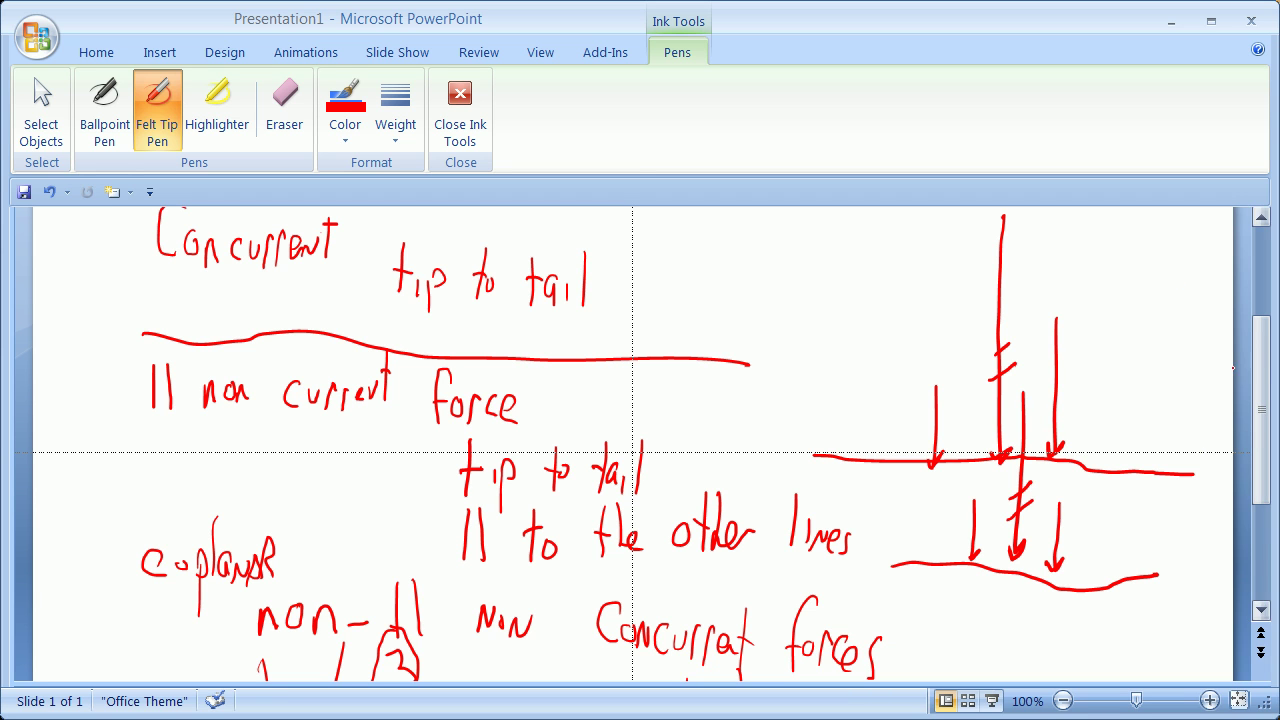
left_click_drag(1258, 376, 1262, 248)
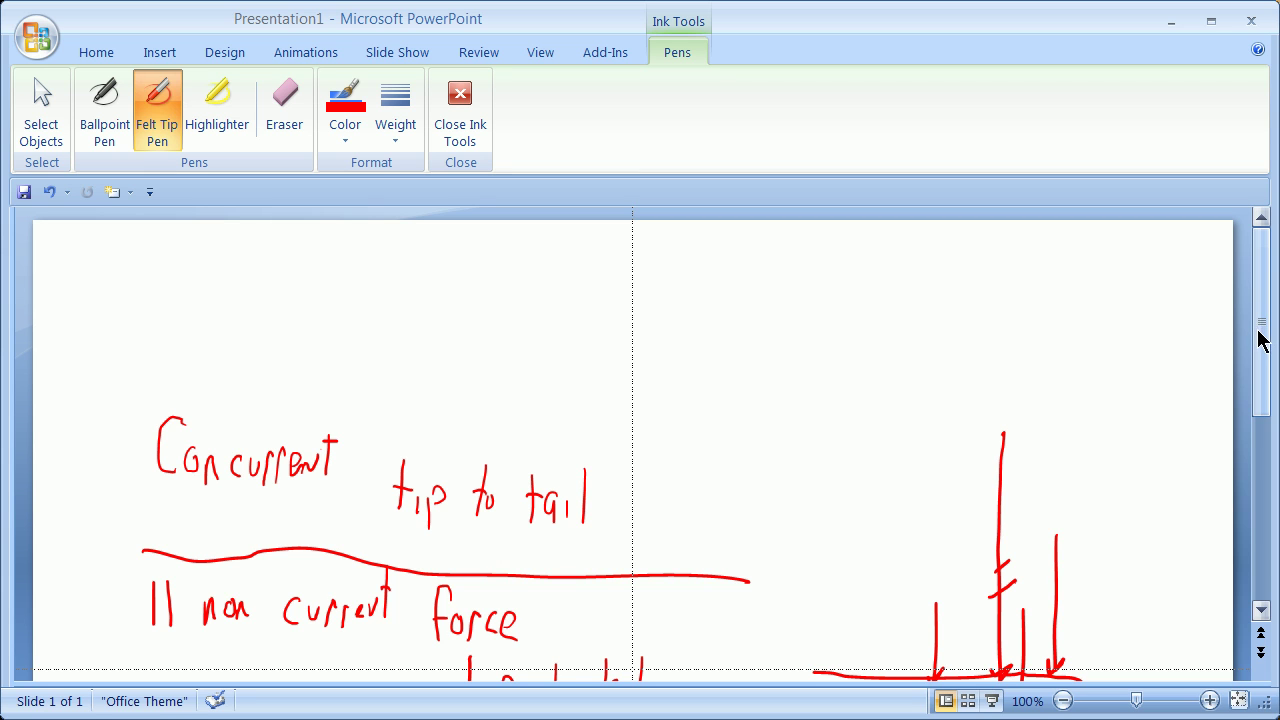
mouse_move(1259, 338)
left_mouse_down()
mouse_move(1252, 505)
mouse_move(1262, 334)
left_mouse_up()
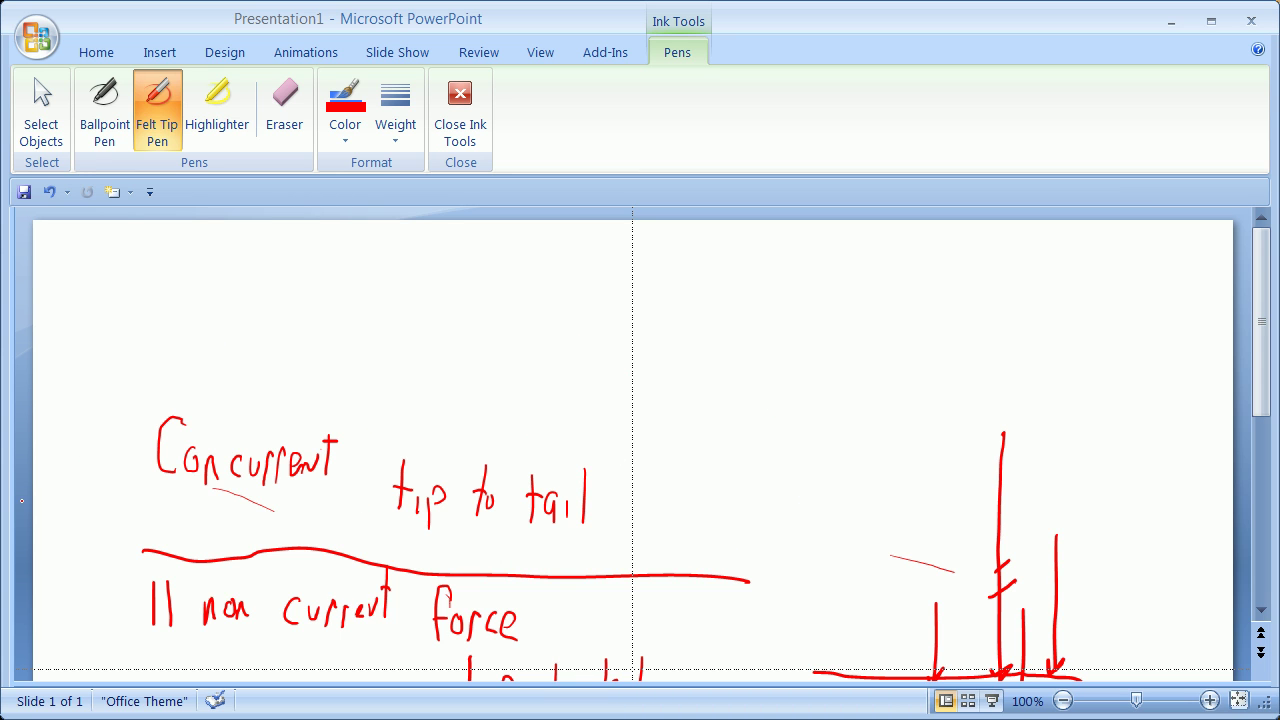
left_click(8, 266)
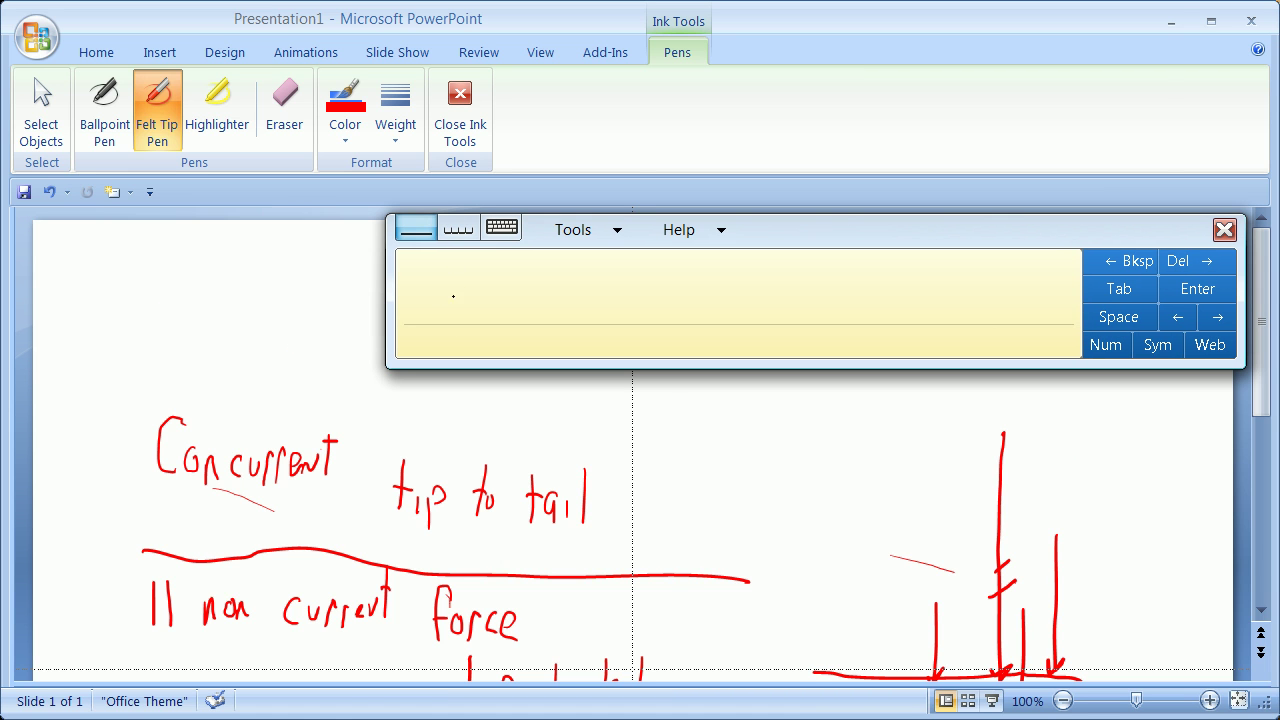
Step: Try to insert the text "Concurrent Forces" by handwriting it in the input panel
mouse_move(455, 280)
left_mouse_down()
mouse_move(448, 323)
mouse_move(484, 300)
mouse_move(512, 322)
mouse_move(570, 320)
left_mouse_up()
mouse_move(576, 326)
left_mouse_down()
mouse_move(584, 302)
mouse_move(628, 310)
left_mouse_up()
left_click_drag(637, 258, 640, 320)
mouse_move(636, 280)
left_mouse_down()
mouse_move(650, 276)
mouse_move(722, 328)
left_mouse_up()
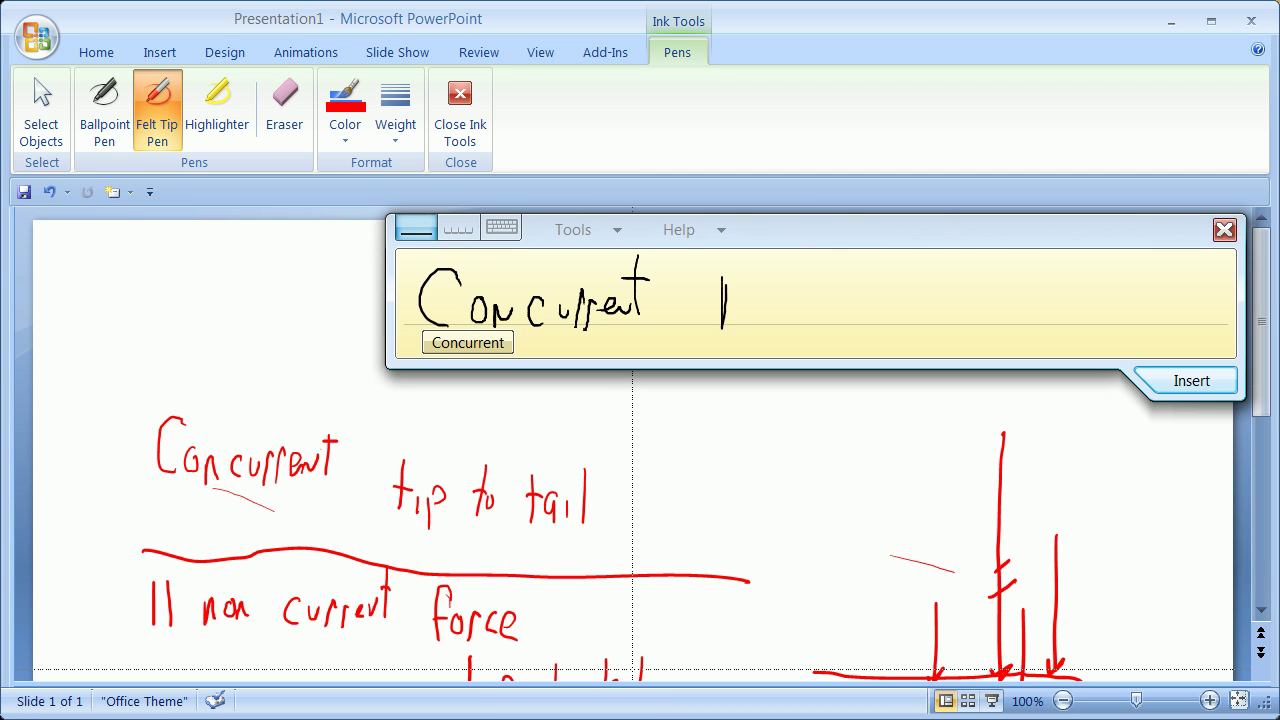
left_click_drag(722, 272, 748, 268)
mouse_move(760, 310)
left_mouse_down()
mouse_move(756, 326)
mouse_move(766, 312)
left_mouse_up()
mouse_move(772, 328)
left_mouse_down()
mouse_move(786, 302)
mouse_move(800, 326)
mouse_move(820, 326)
left_mouse_up()
left_click_drag(838, 302, 834, 326)
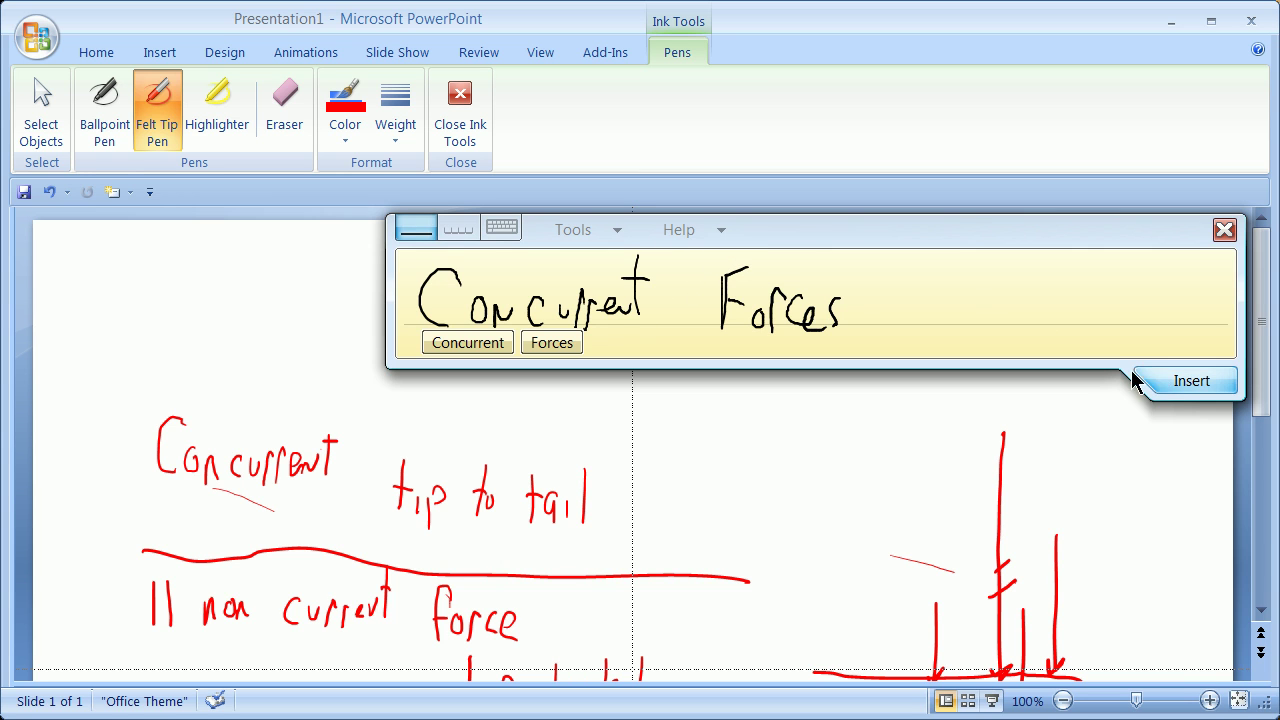
left_click(1183, 383)
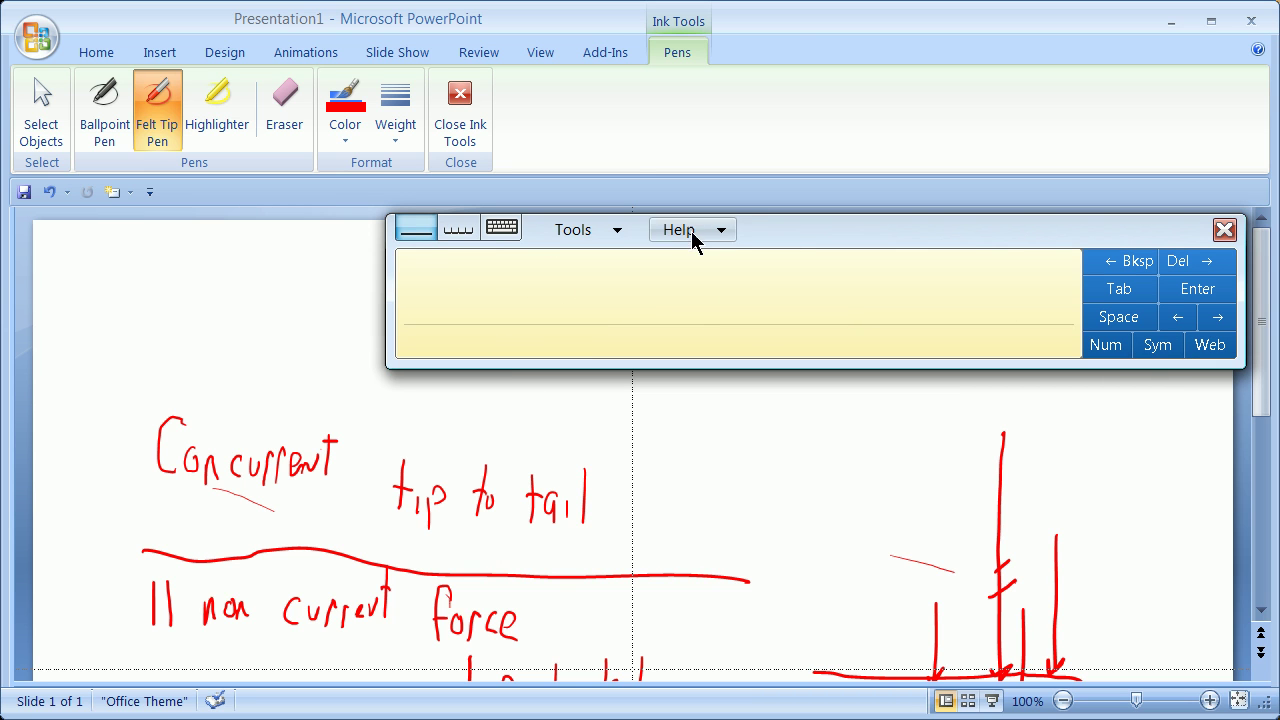
Step: Draw a text box in the blank area above the handwritten "Concurrent" note, reaching to the slide's vertical centre line
left_click(150, 50)
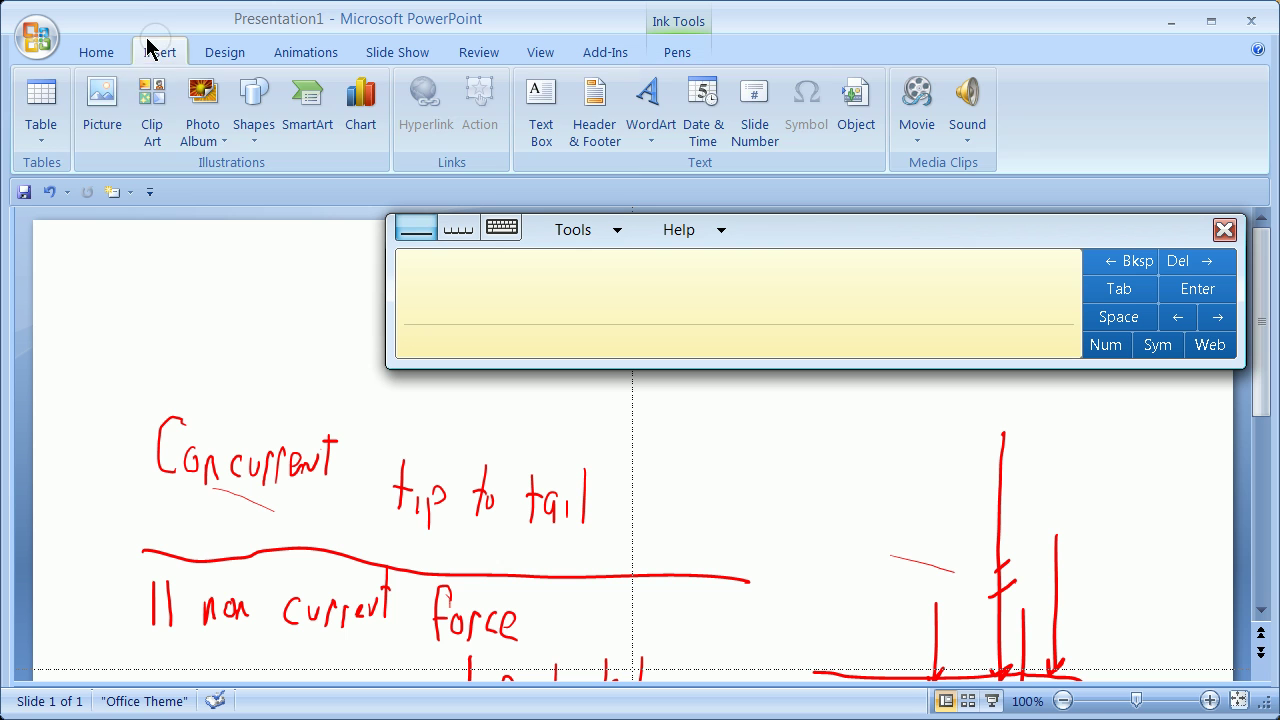
left_click(541, 105)
mouse_move(152, 250)
left_mouse_down()
mouse_move(340, 375)
mouse_move(514, 467)
mouse_move(634, 462)
left_mouse_up()
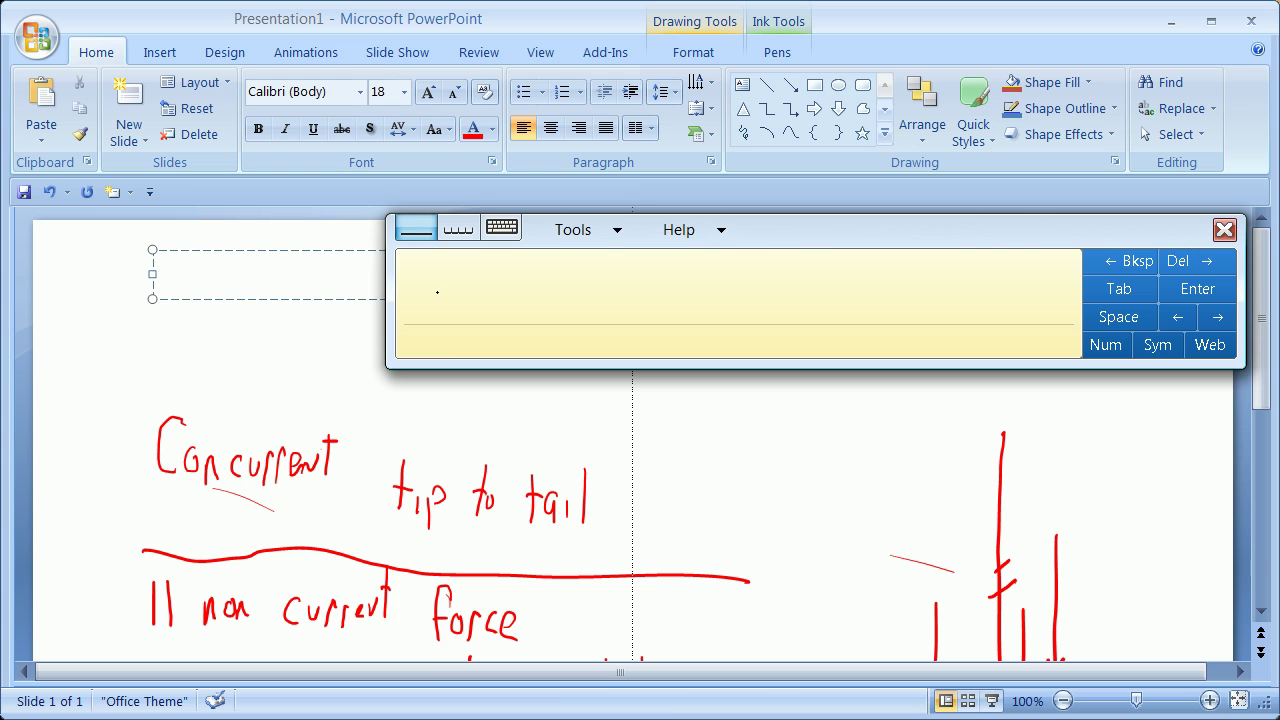
Step: Handwrite "Concurrent Forces" in the input panel and insert it as text in the new text box
mouse_move(456, 289)
left_mouse_down()
mouse_move(455, 320)
mouse_move(471, 302)
mouse_move(519, 320)
left_mouse_up()
left_click_drag(523, 302, 546, 328)
mouse_move(552, 318)
left_mouse_down()
mouse_move(562, 302)
mouse_move(584, 306)
left_mouse_up()
left_click_drag(574, 304, 596, 316)
left_click_drag(600, 262, 602, 316)
left_click_drag(676, 290, 668, 326)
mouse_move(670, 282)
left_mouse_down()
mouse_move(700, 276)
mouse_move(700, 308)
left_mouse_up()
mouse_move(719, 291)
left_mouse_down()
mouse_move(720, 330)
mouse_move(766, 318)
mouse_move(776, 330)
left_mouse_up()
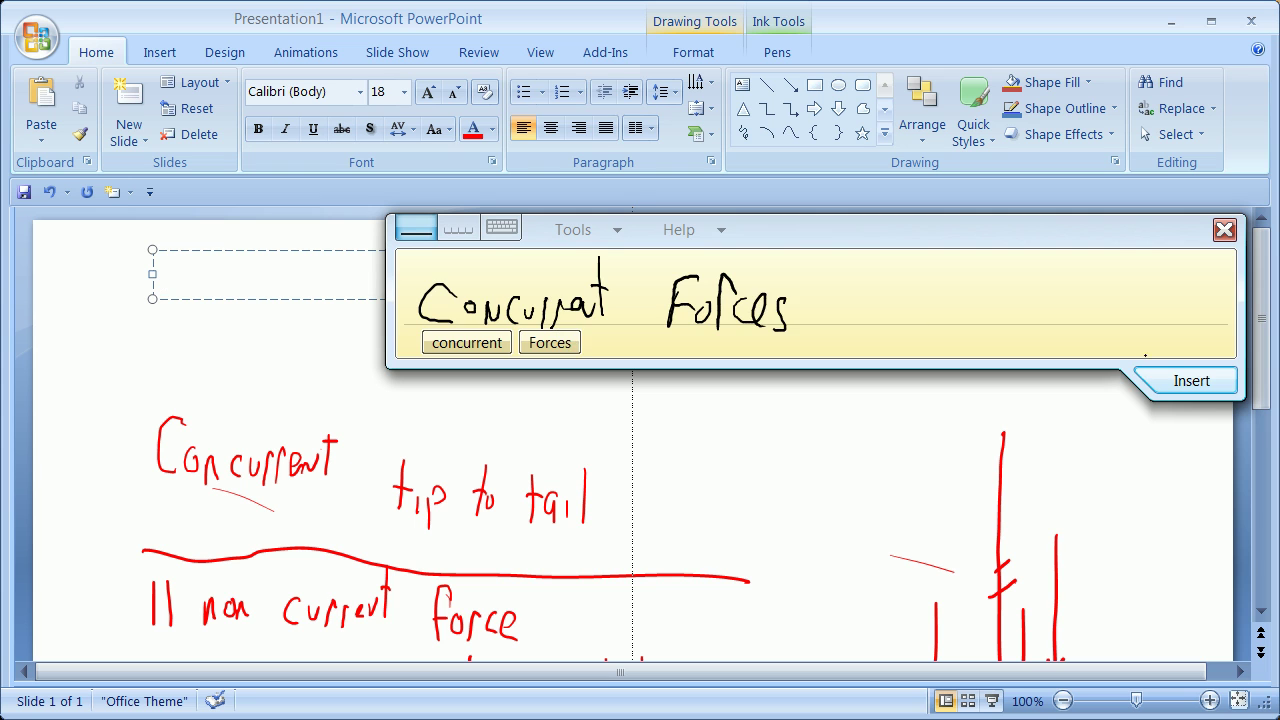
left_click(1191, 381)
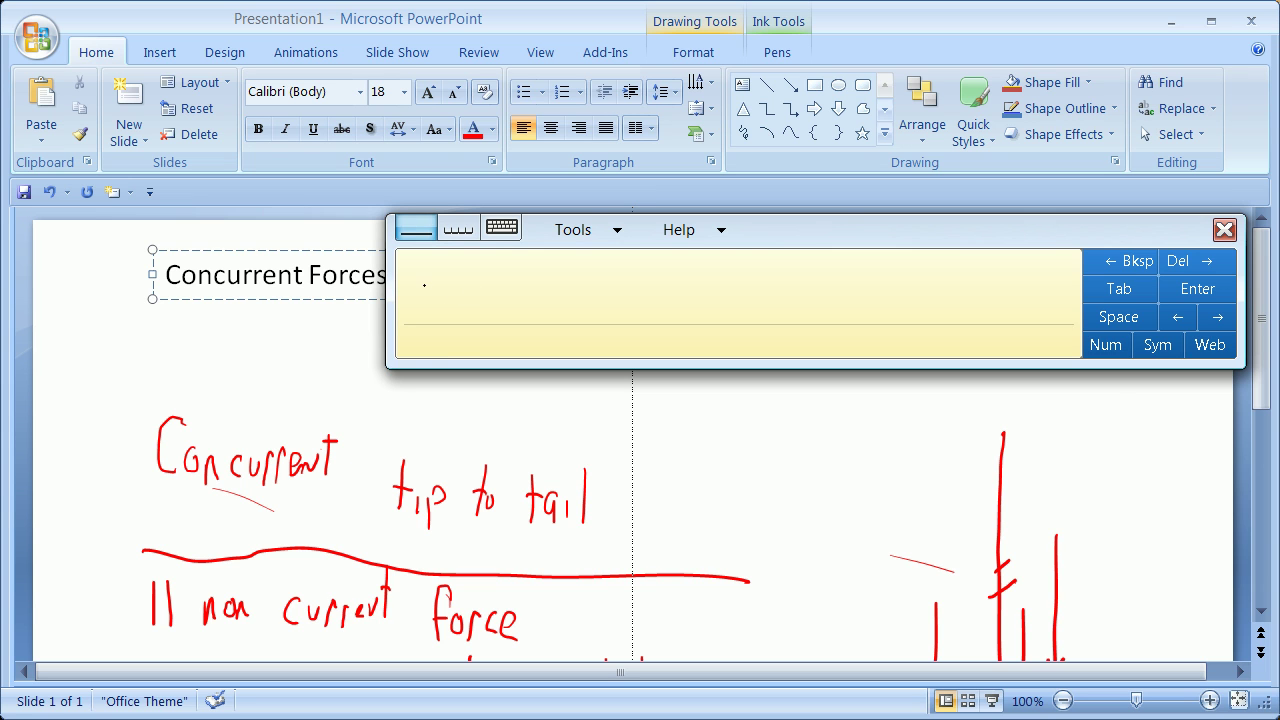
Step: Handwrite "tip to tai" in the input panel and insert it after "Concurrent Forces" in the text box
mouse_move(424, 278)
left_mouse_down()
mouse_move(426, 326)
mouse_move(441, 296)
mouse_move(450, 318)
left_mouse_up()
mouse_move(461, 296)
left_mouse_down()
mouse_move(462, 352)
mouse_move(464, 320)
left_mouse_up()
mouse_move(527, 280)
left_mouse_down()
mouse_move(522, 322)
mouse_move(522, 311)
left_mouse_up()
left_click_drag(524, 306, 538, 318)
left_click_drag(620, 268, 616, 326)
mouse_move(606, 306)
left_mouse_down()
mouse_move(630, 300)
mouse_move(640, 322)
left_mouse_up()
left_click_drag(659, 288, 658, 326)
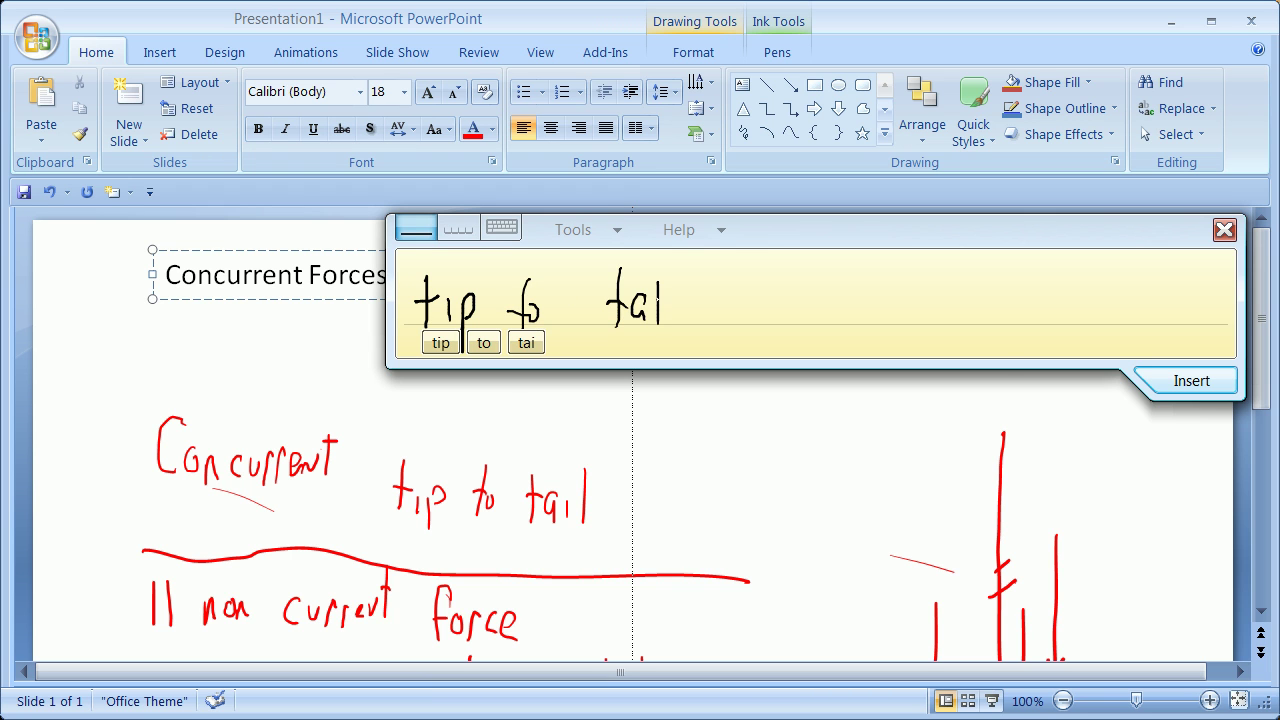
left_click(1186, 380)
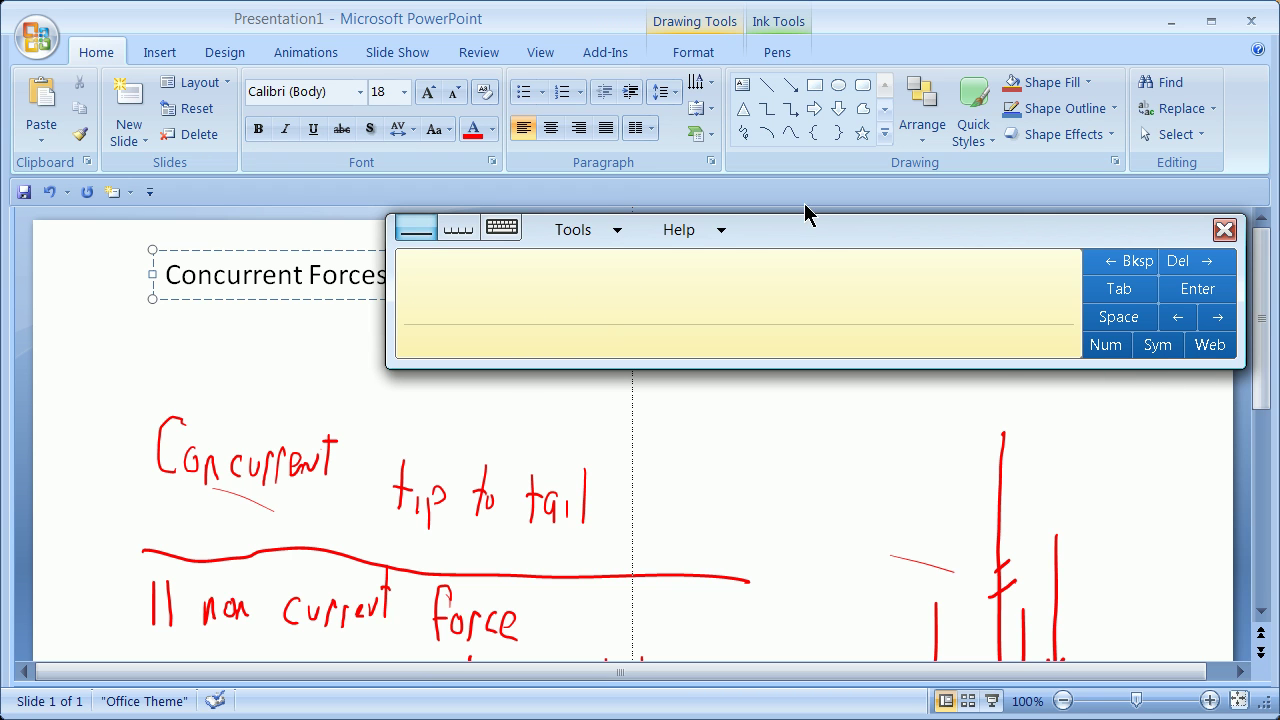
Step: Move the input panel clear of the text box, add a handwritten "L" to the end of the text, and close the panel
left_click_drag(800, 240, 836, 466)
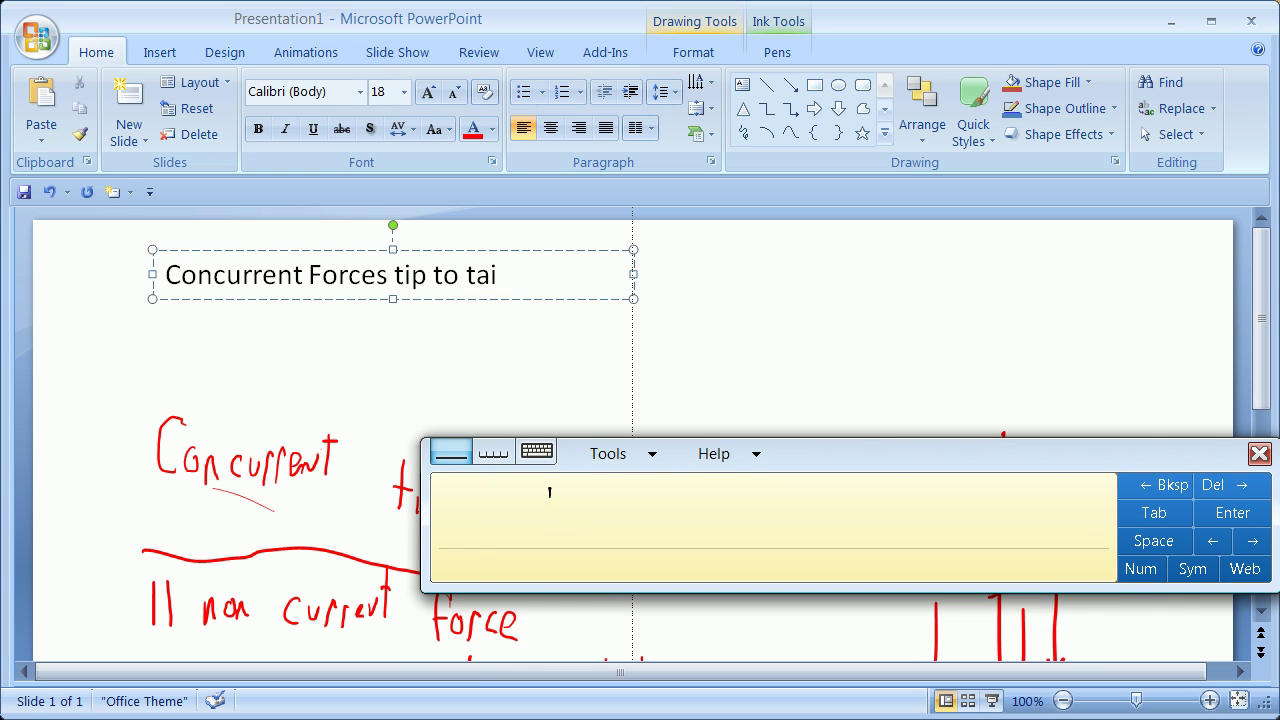
left_click_drag(549, 490, 578, 537)
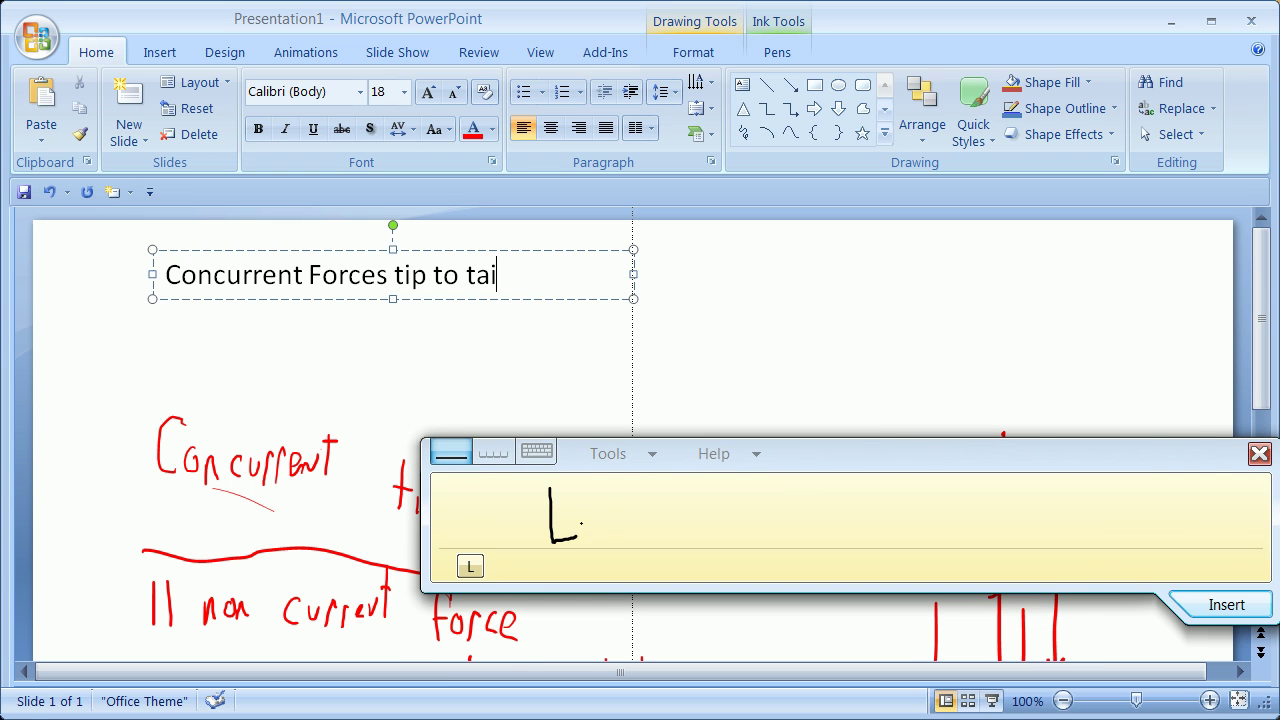
left_click(1222, 606)
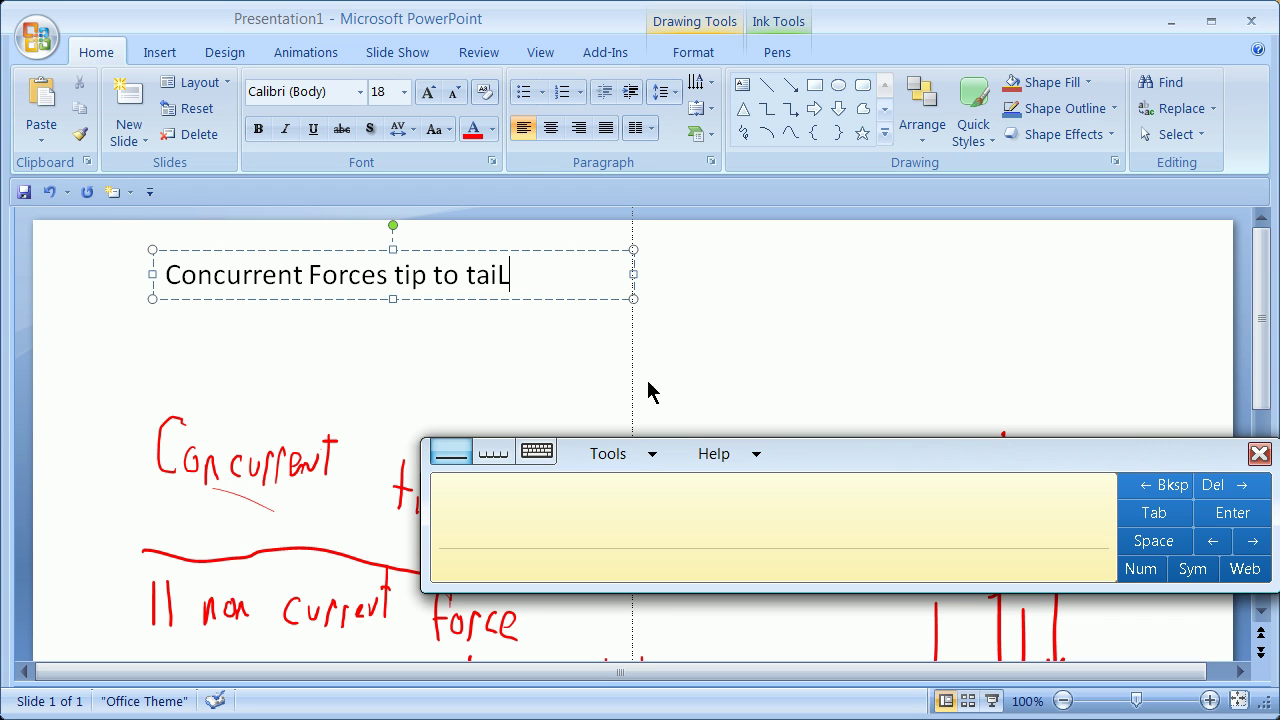
left_click_drag(886, 466, 760, 358)
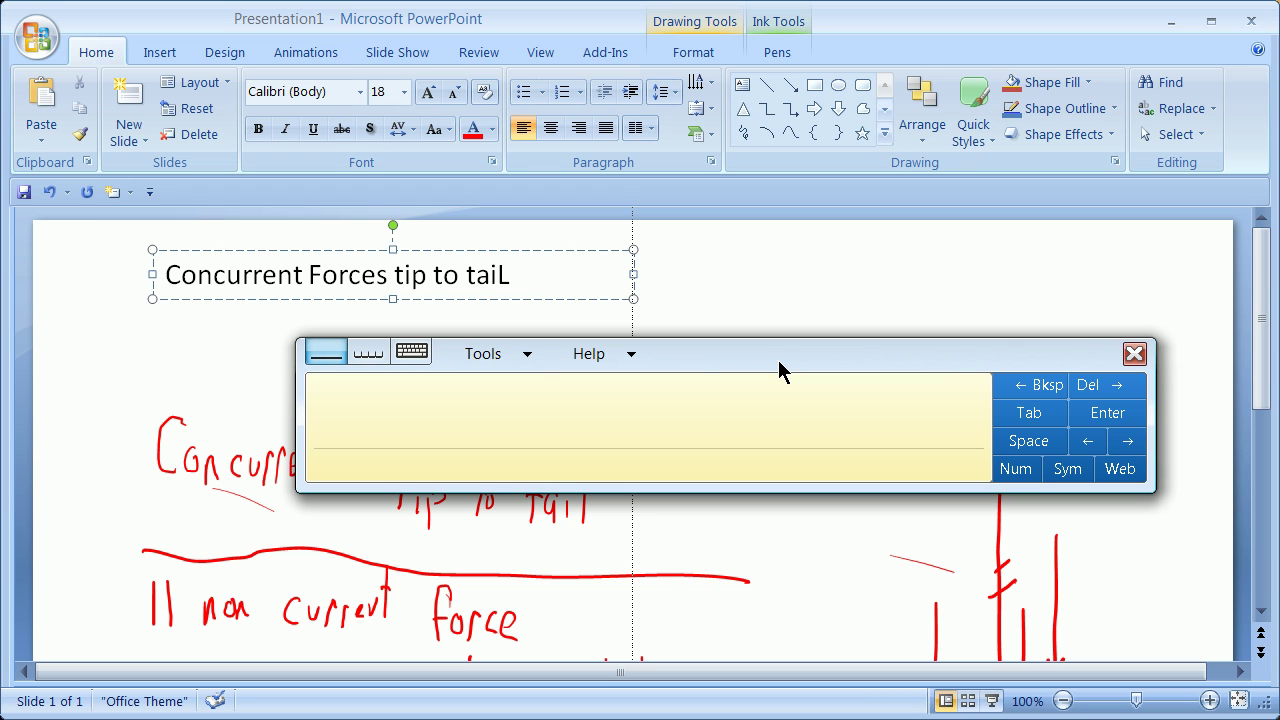
left_click(1135, 356)
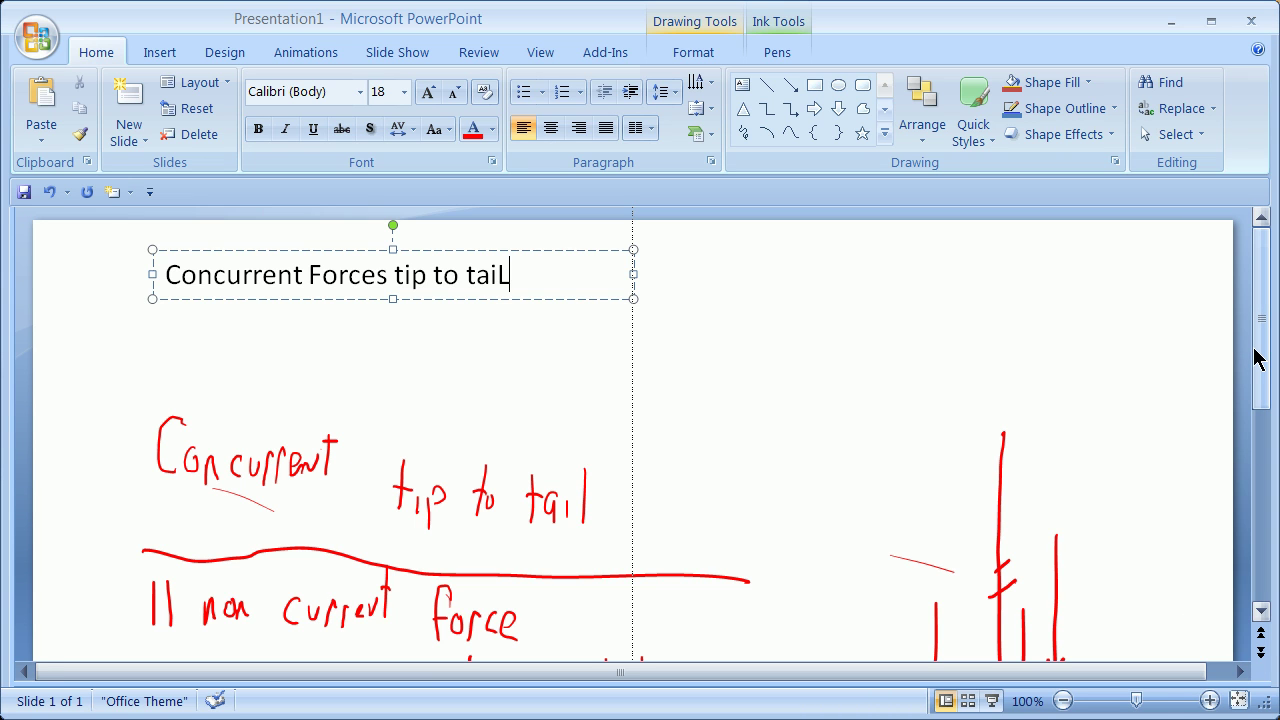
Step: Review the handwritten notes from concurrent and parallel forces through to the coplanar non-parallel non-concurrent case and its line of action
left_click_drag(1256, 358, 1250, 445)
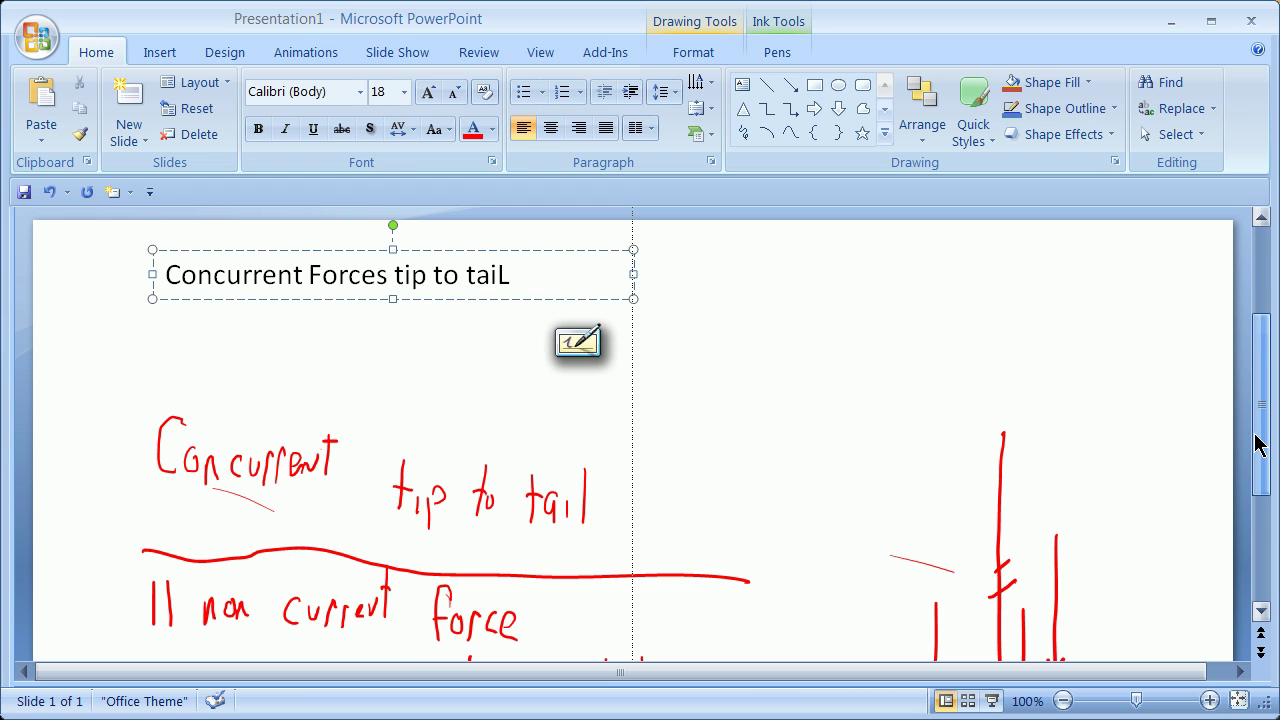
left_click_drag(1255, 436, 1261, 408)
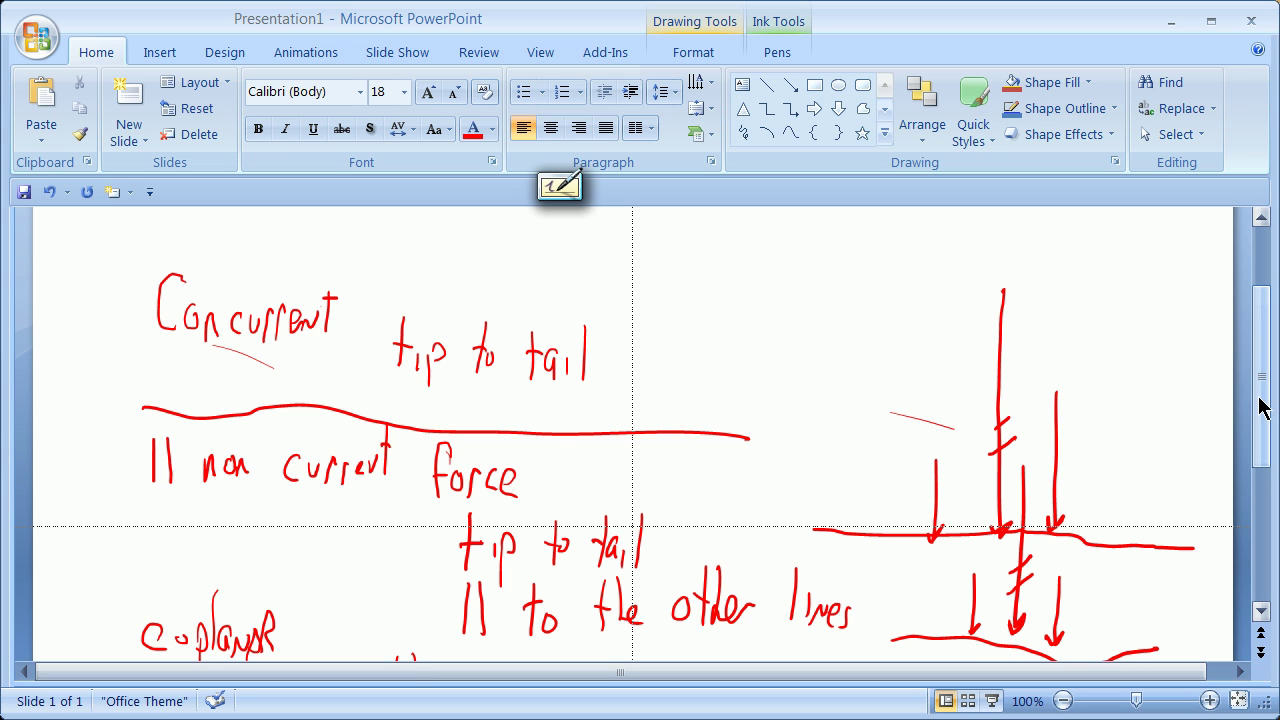
mouse_move(1260, 405)
left_mouse_down()
mouse_move(1258, 423)
mouse_move(1259, 362)
mouse_move(1258, 420)
mouse_move(1270, 372)
left_mouse_up()
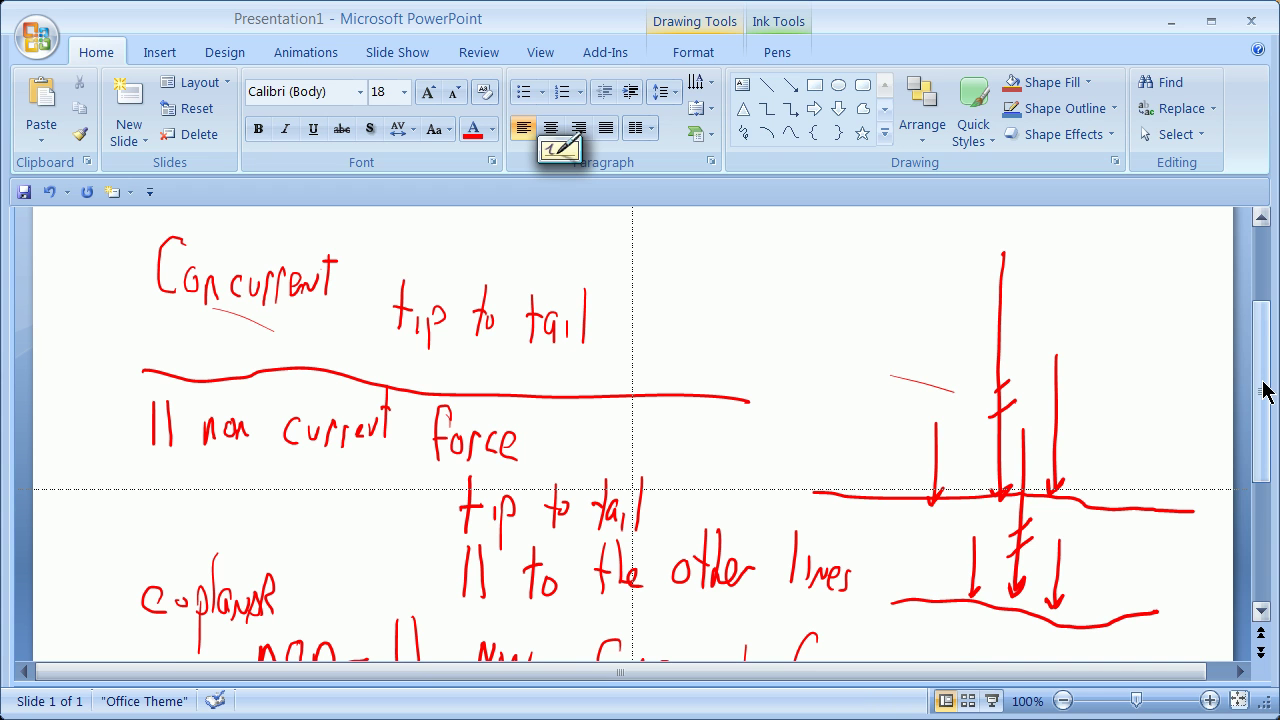
left_click_drag(1262, 390, 1255, 420)
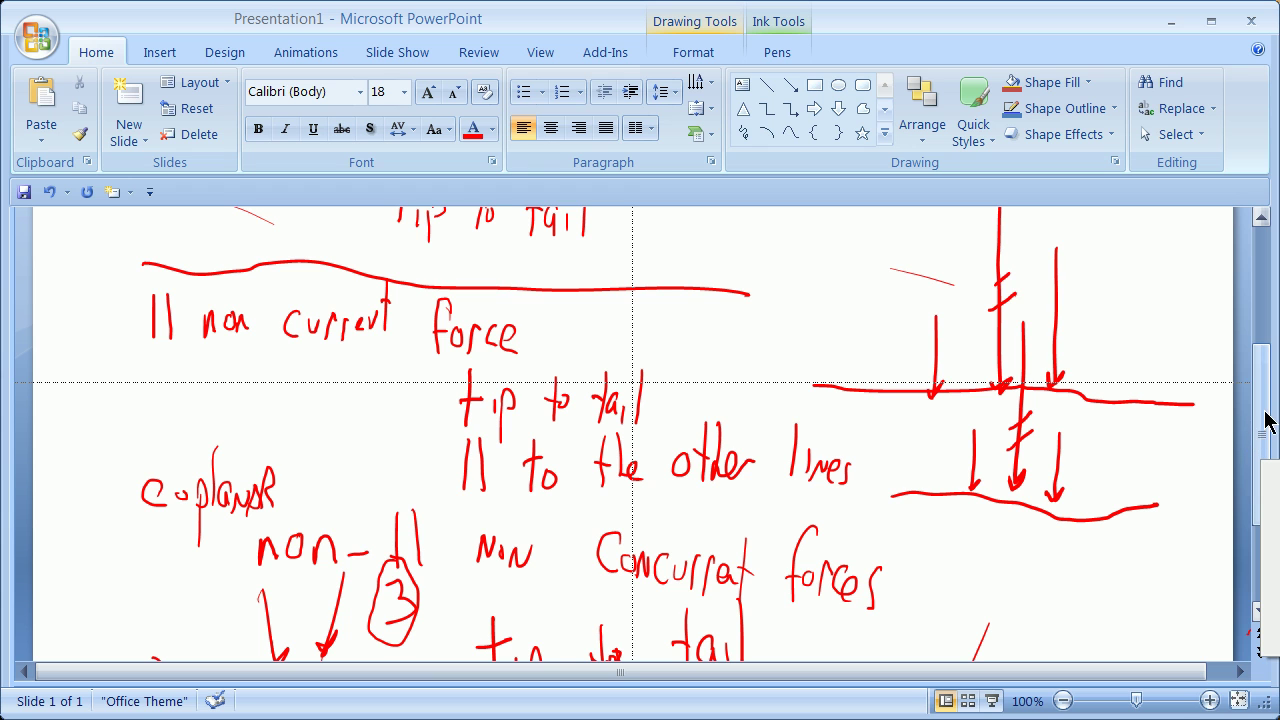
left_click_drag(1265, 420, 1251, 486)
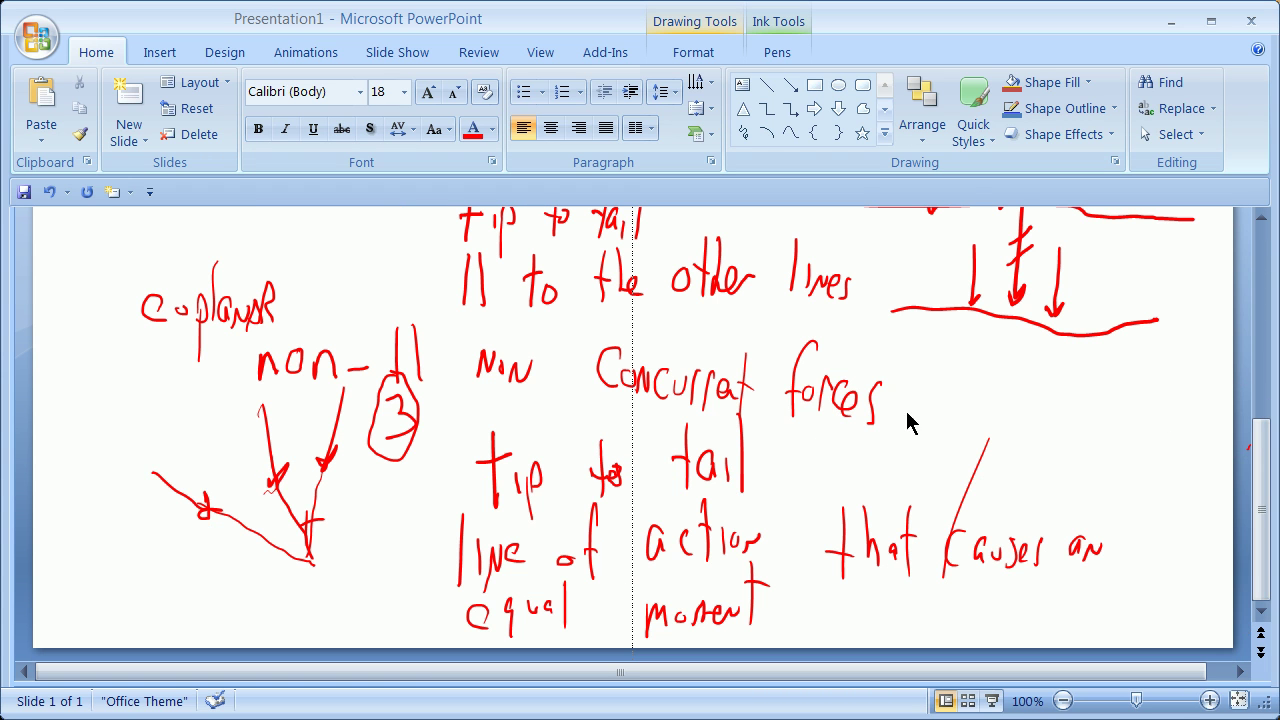